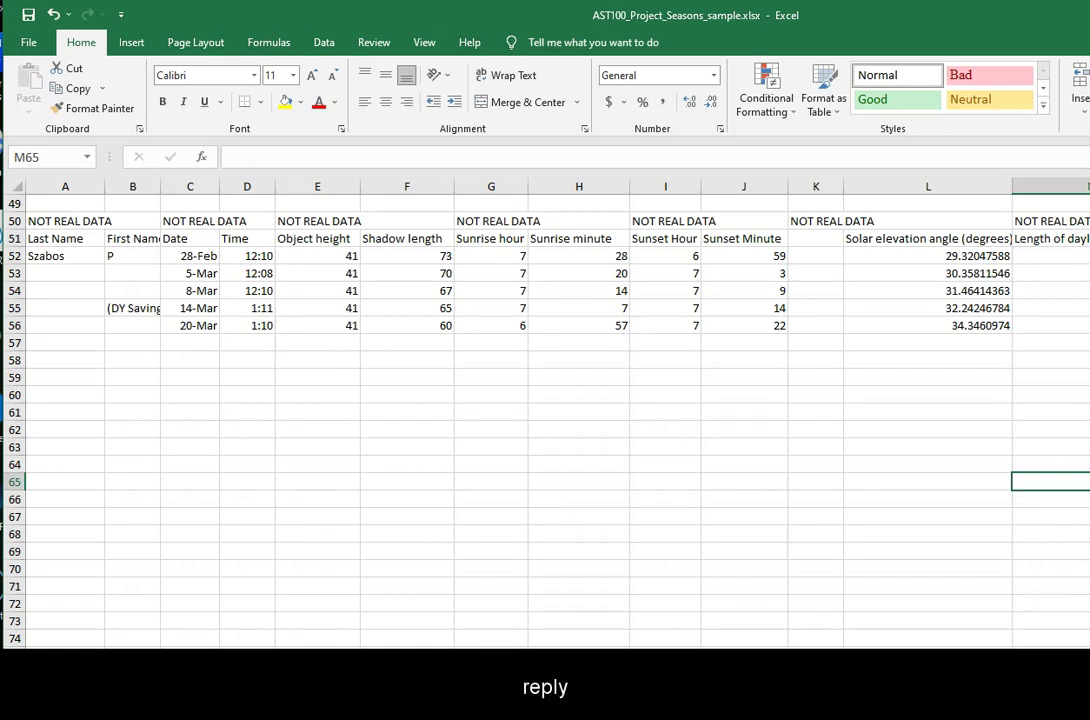
Review the existing solar elevation angle and daylight length result columns.
{"action": "scroll", "coordinate": [545, 400], "scroll_direction": "right", "scroll_amount": 2}
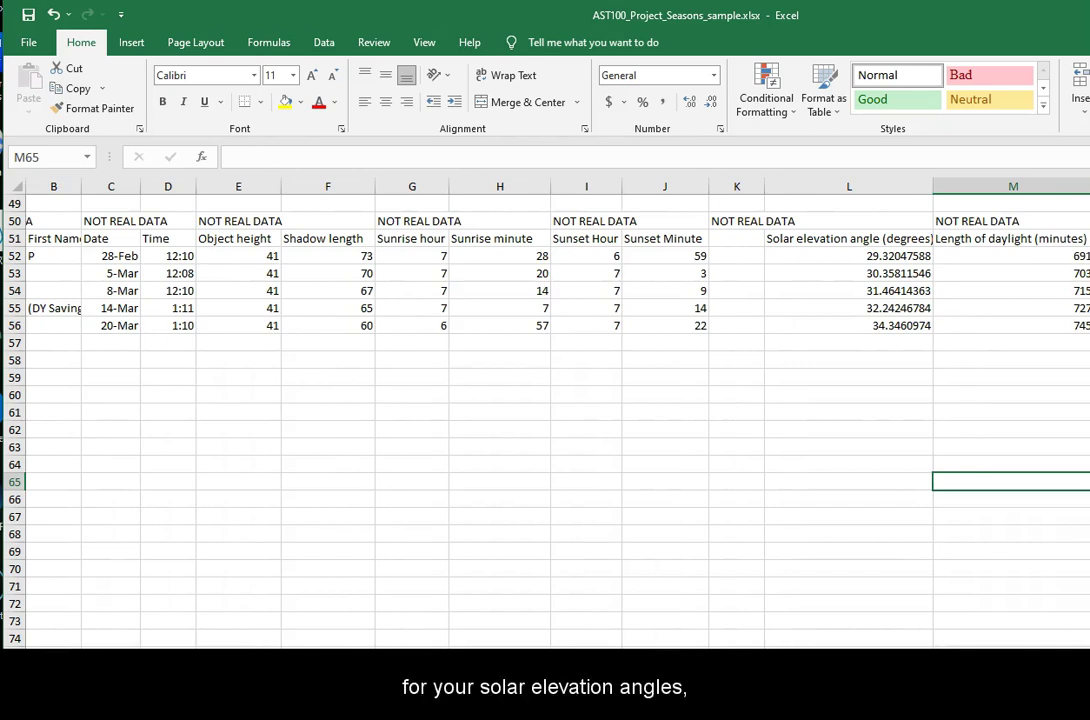
{"action": "left_click", "coordinate": [890, 255]}
{"action": "left_click_drag", "start_coordinate": [884, 295], "coordinate": [881, 319]}
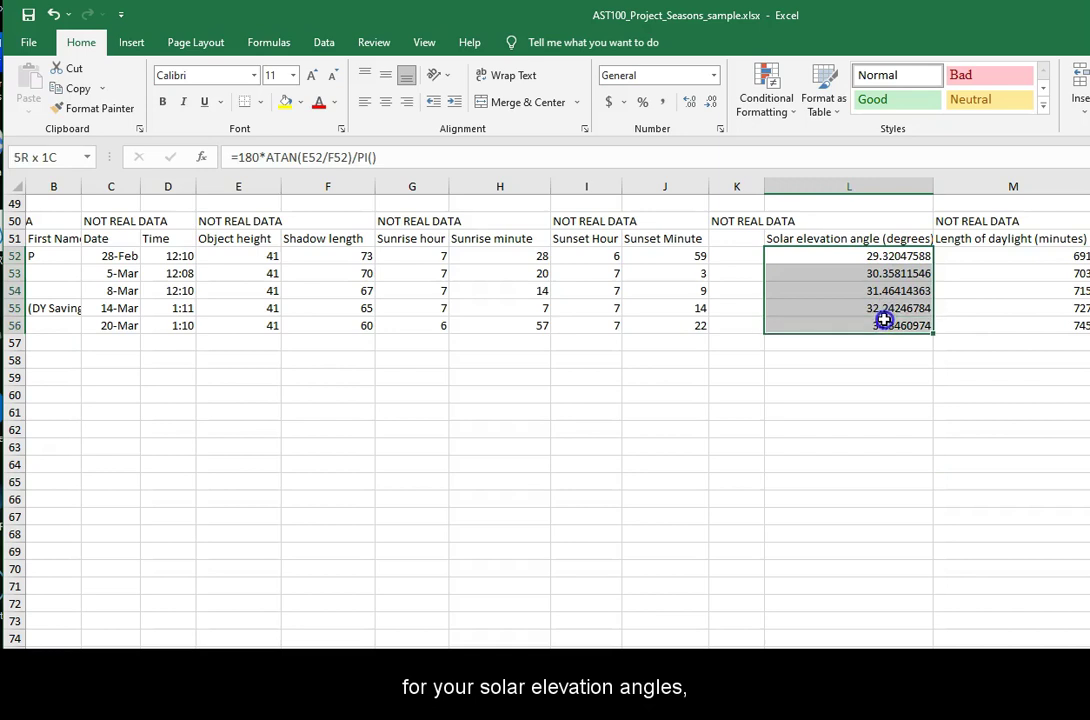
{"action": "left_click_drag", "start_coordinate": [1017, 258], "coordinate": [1017, 321]}
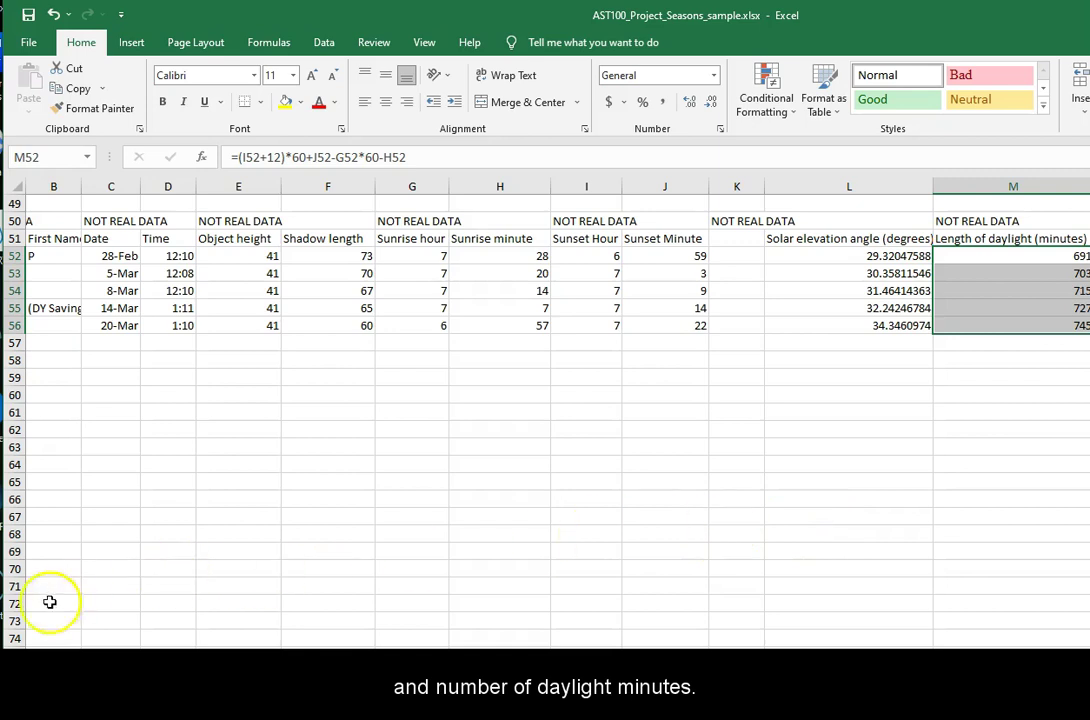
{"action": "left_click", "coordinate": [111, 342]}
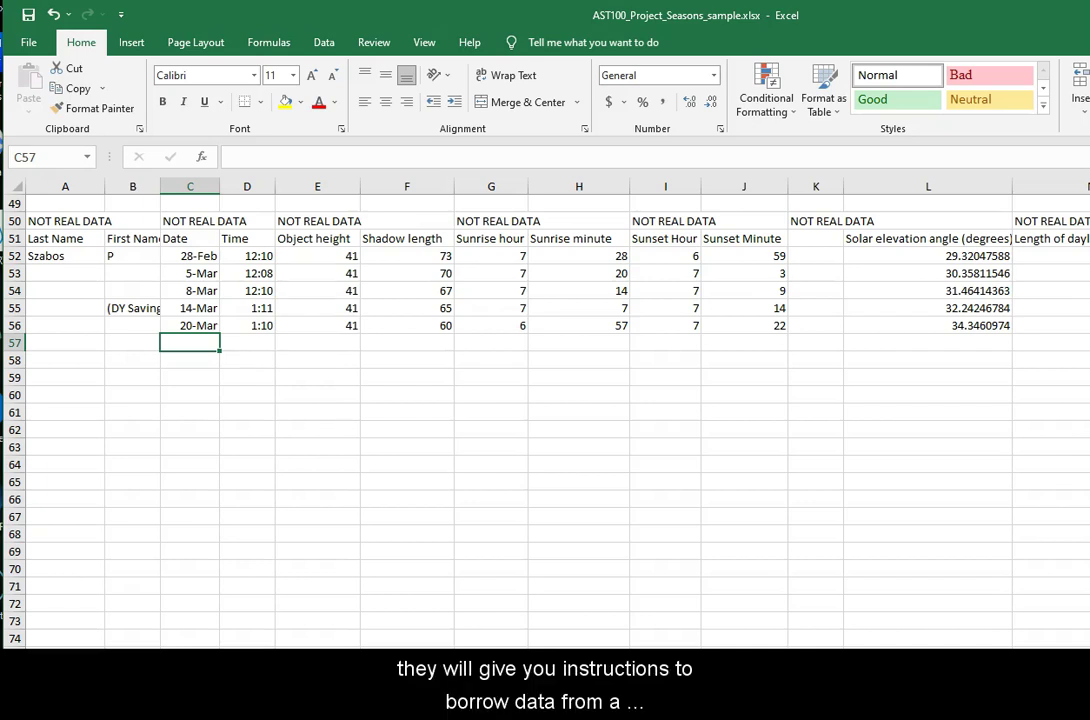
Paste the five dates and one-decimal angles into A60:B65, then select A61:B65.
{"action": "left_click_drag", "start_coordinate": [85, 256], "coordinate": [121, 259]}
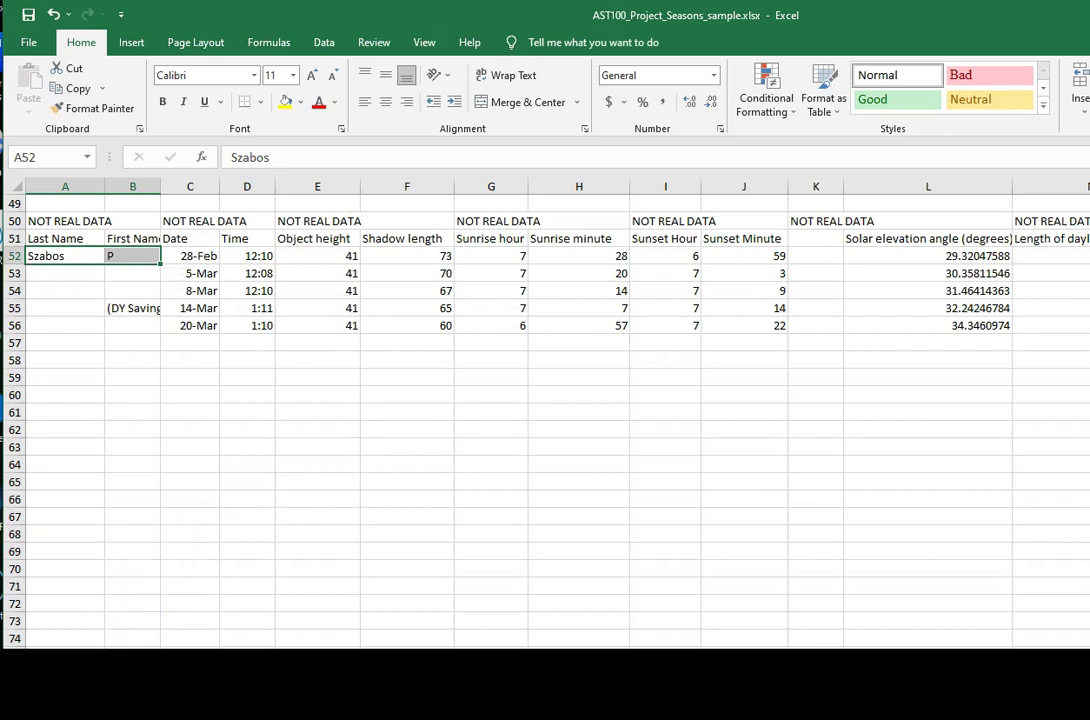
{"action": "type", "text": "28-Feb\t29.3 5-Mar\t30.4 8-Mar\t31.5 14-Mar\t32.2 20-Mar\t34.3"}
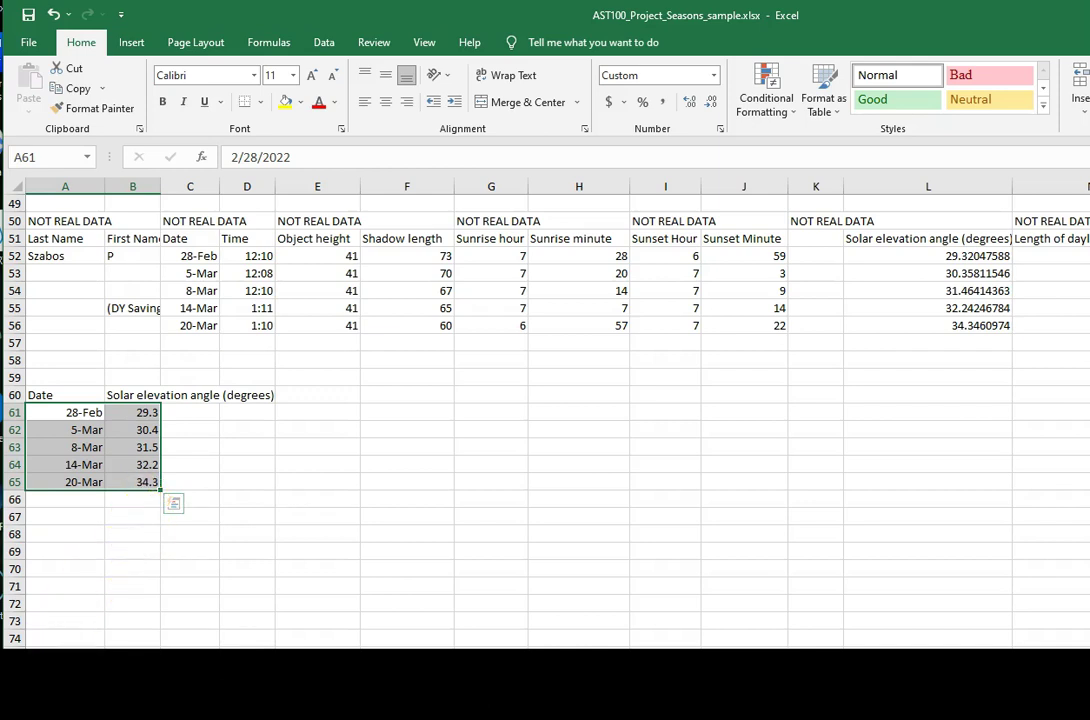
{"action": "key", "text": "Right"}
{"action": "key", "text": "Right"}
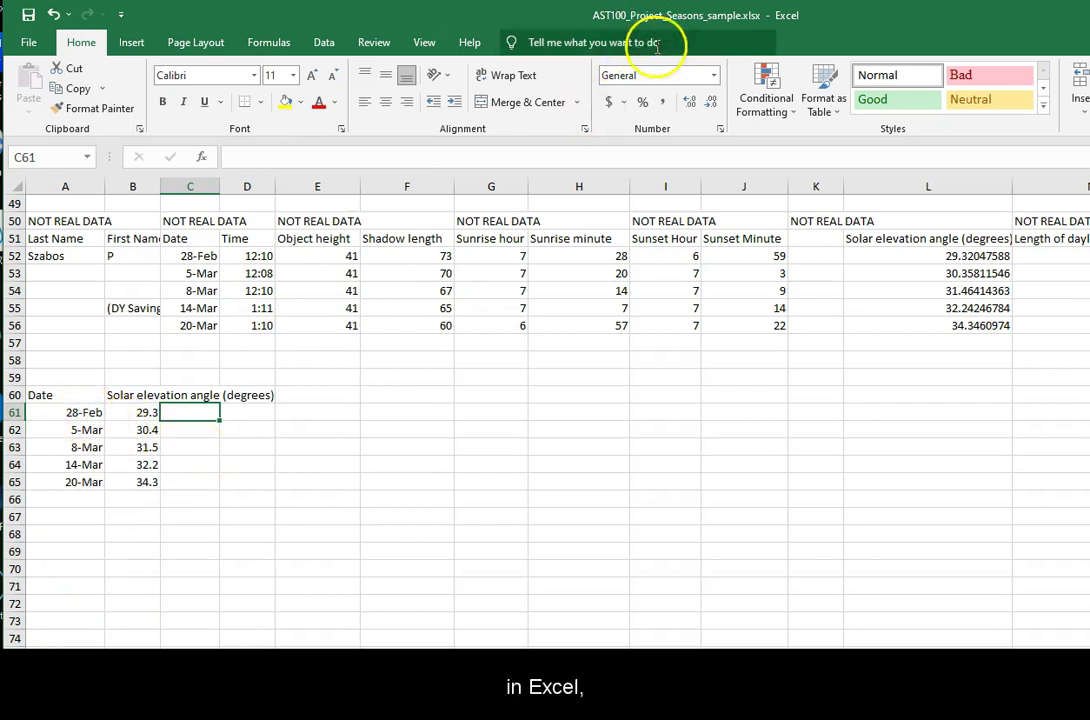
{"action": "left_click_drag", "start_coordinate": [84, 412], "coordinate": [136, 480]}
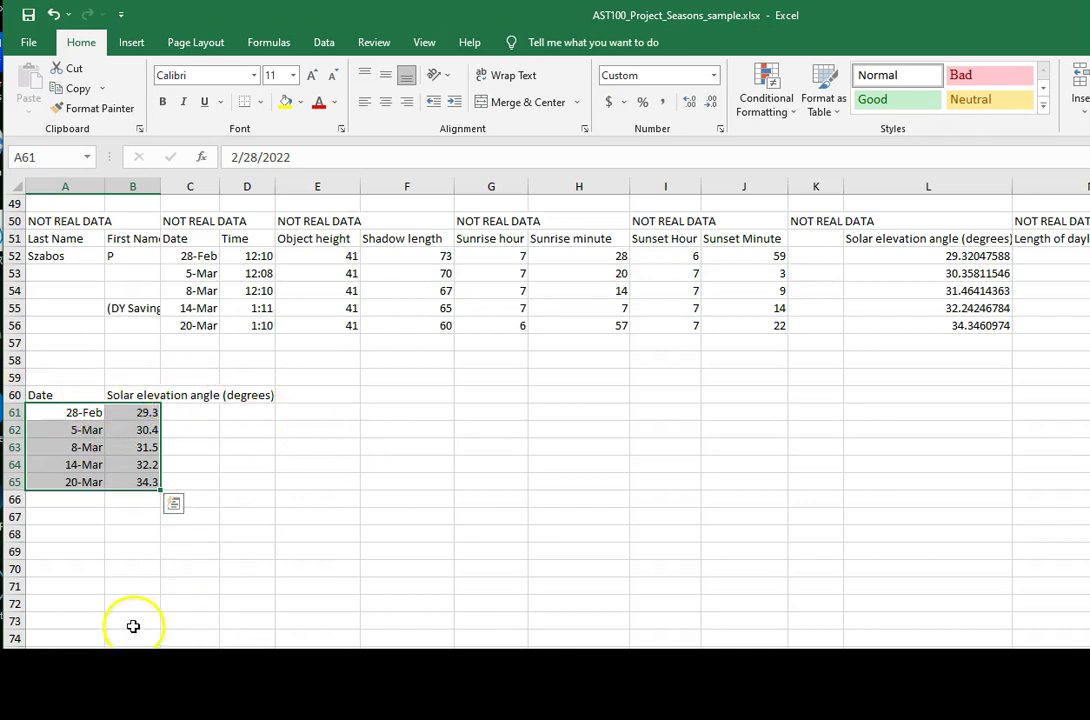
Insert a plain scatter chart of A61:B65 and select it for editing.
{"action": "left_click", "coordinate": [134, 43]}
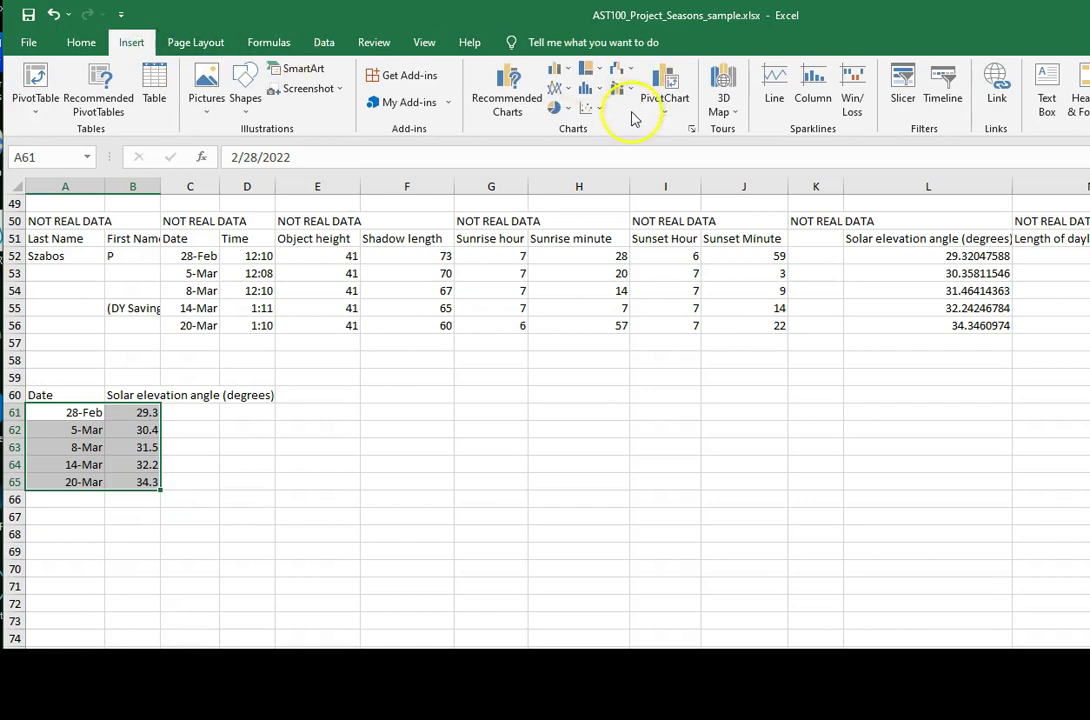
{"action": "left_click", "coordinate": [590, 107]}
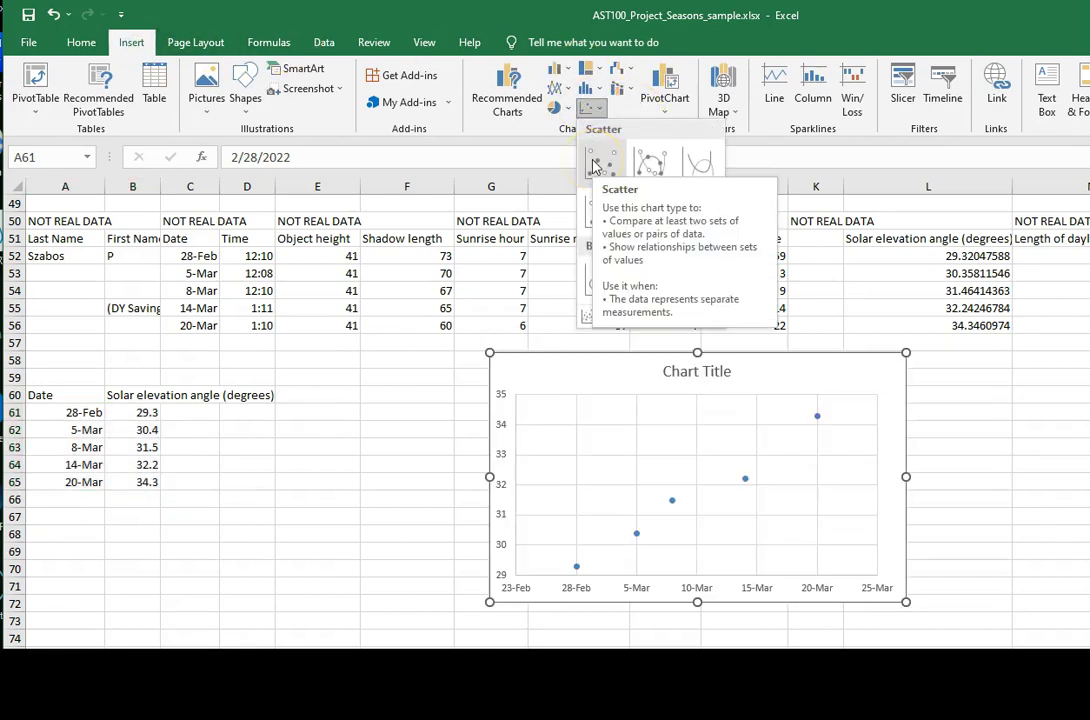
{"action": "left_click", "coordinate": [596, 165]}
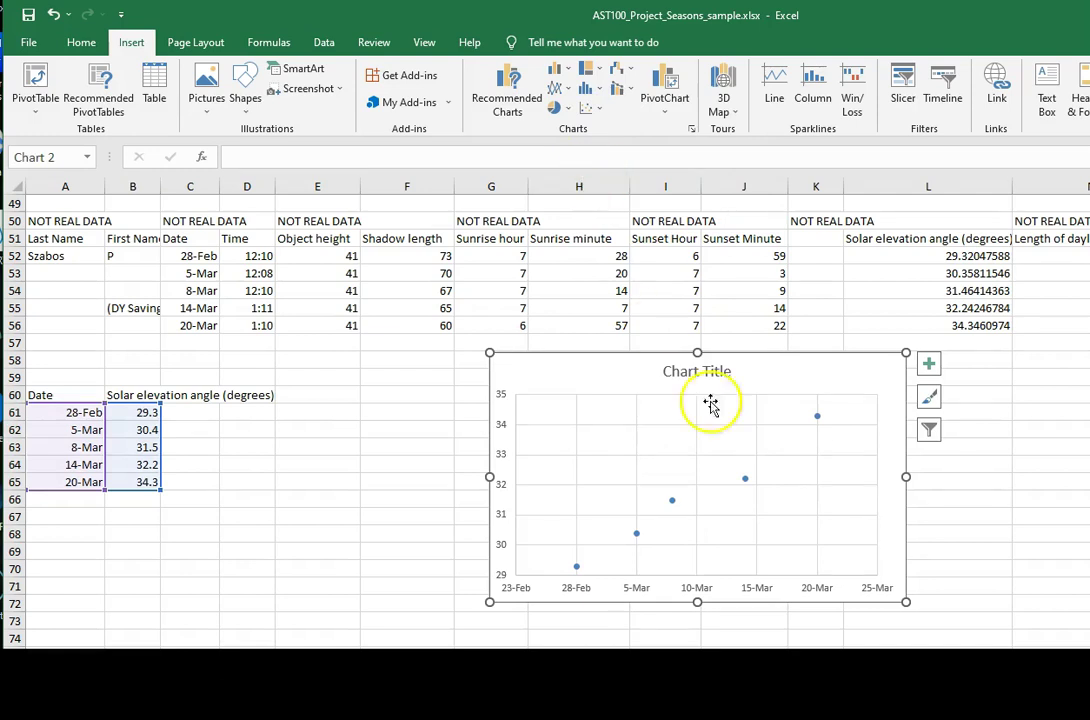
{"action": "left_click", "coordinate": [786, 380]}
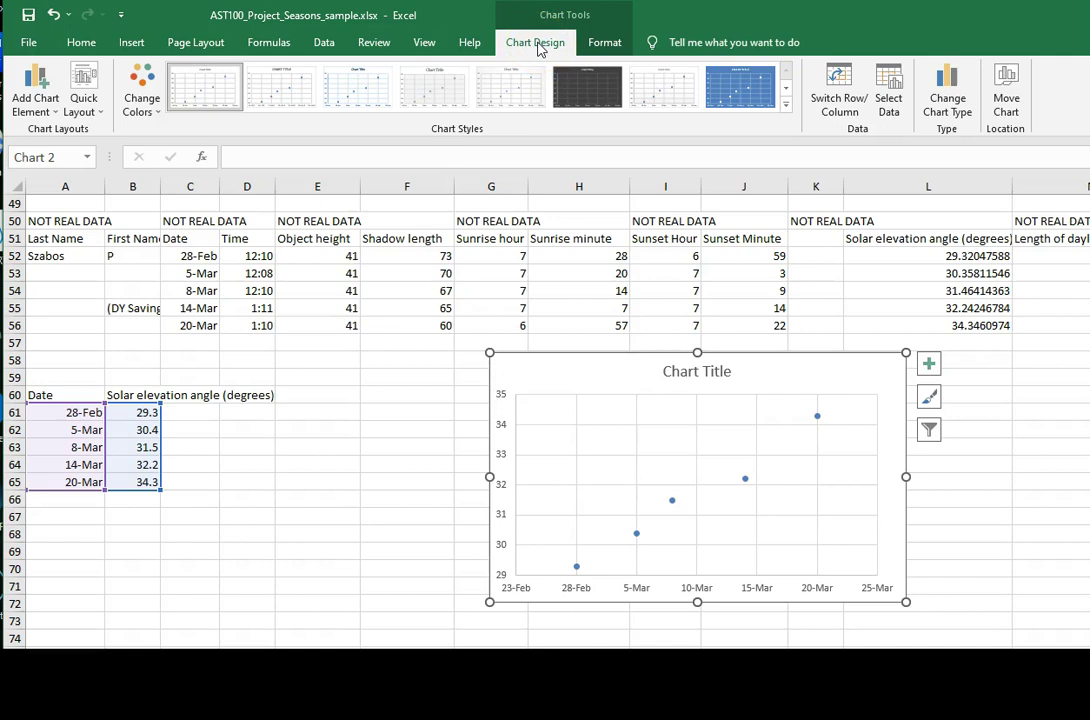
Apply Layout 1, title the chart 'Solar elevation angle, Fall, 2019', and delete the Series1 legend.
{"action": "left_click", "coordinate": [82, 86]}
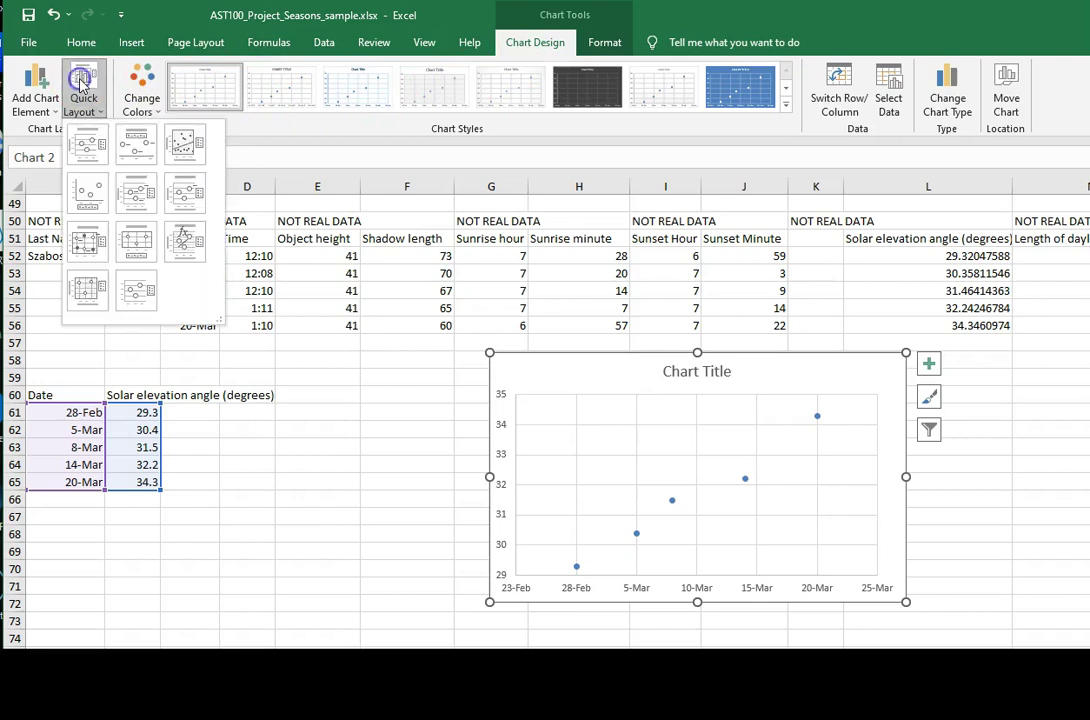
{"action": "left_click", "coordinate": [84, 146]}
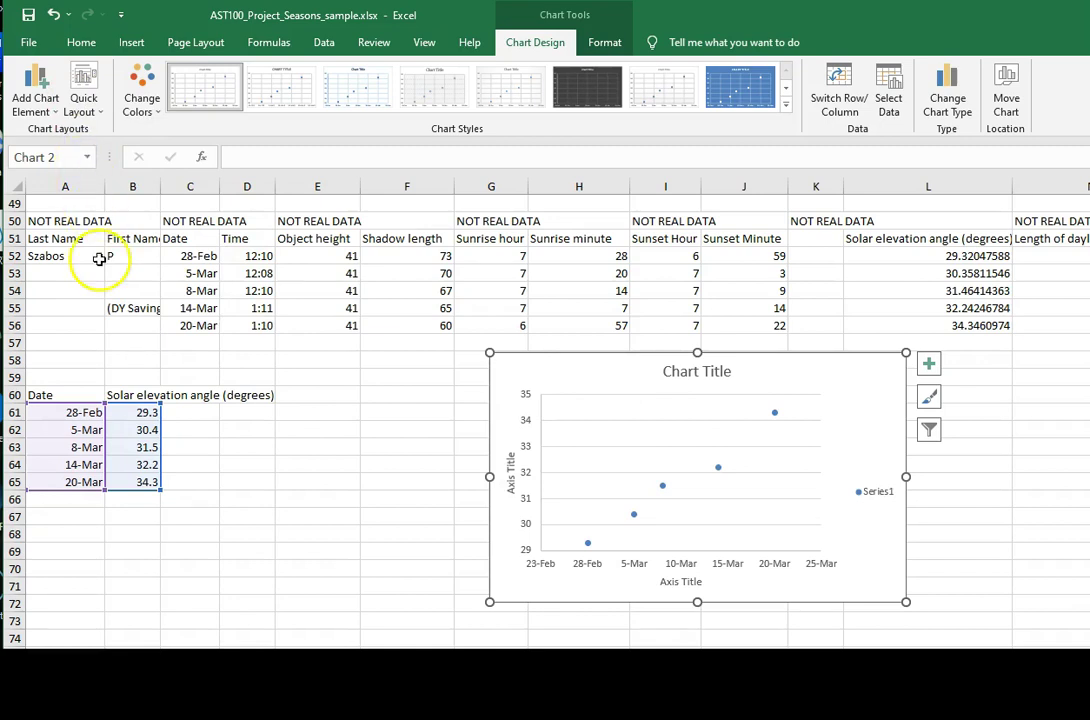
{"action": "left_click", "coordinate": [703, 371]}
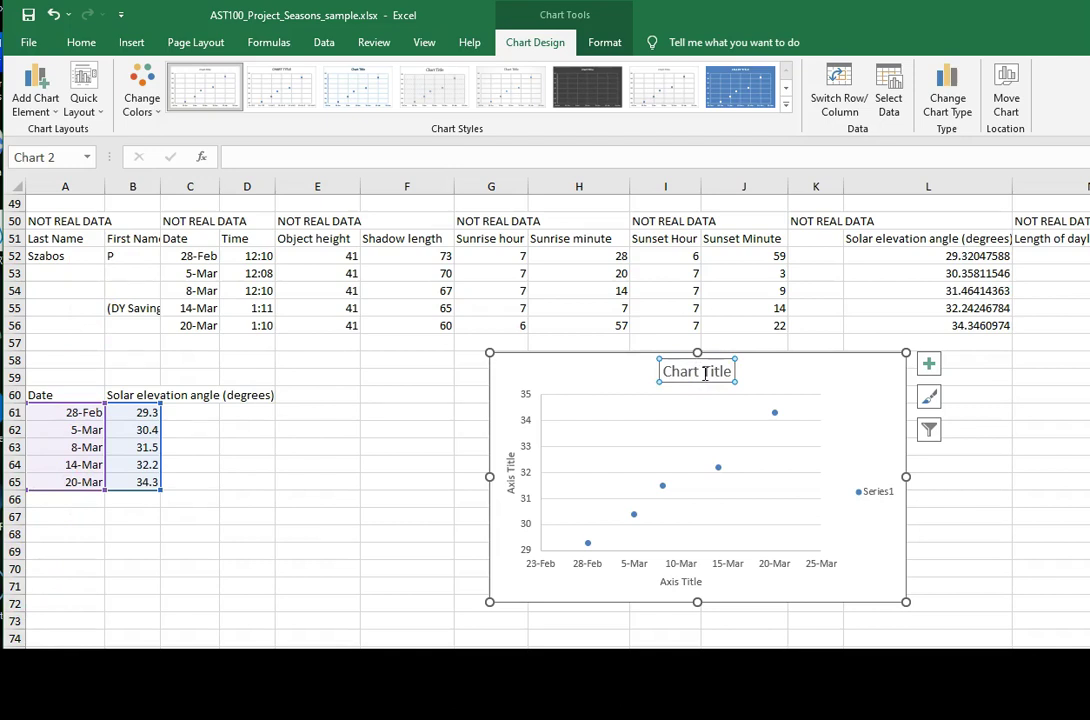
{"action": "left_click", "coordinate": [704, 372]}
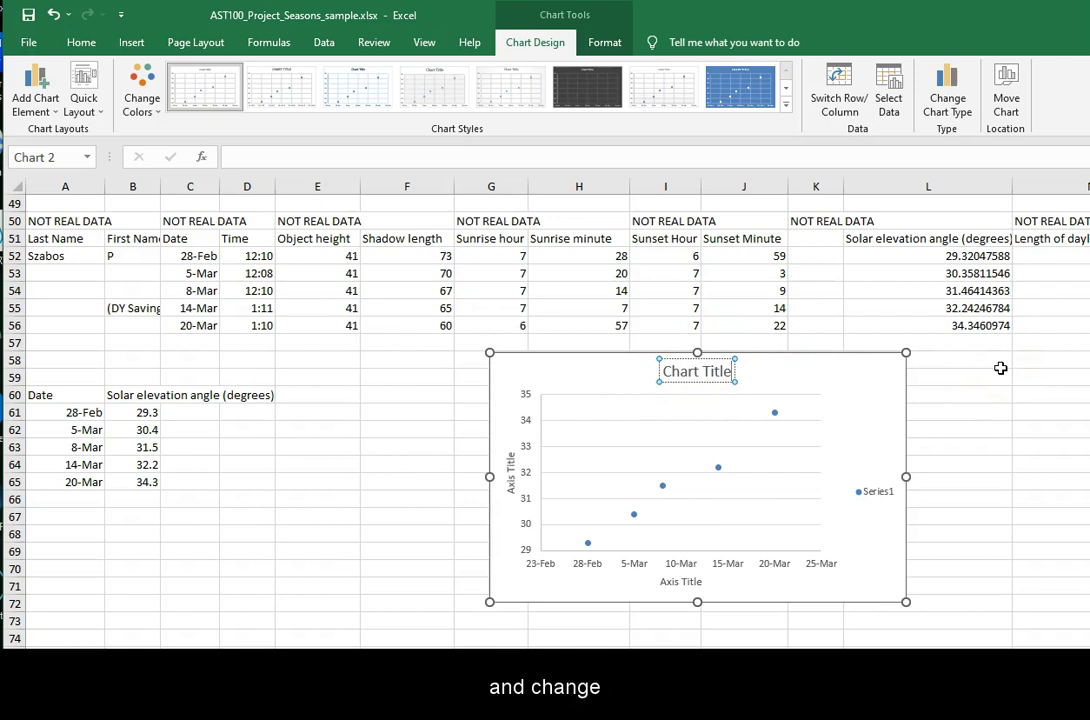
{"action": "key", "text": "BackSpace"}
{"action": "key", "text": "BackSpace"}
{"action": "key", "text": "BackSpace"}
{"action": "key", "text": "BackSpace"}
{"action": "key", "text": "BackSpace"}
{"action": "key", "text": "BackSpace"}
{"action": "key", "text": "BackSpace"}
{"action": "key", "text": "BackSpace"}
{"action": "key", "text": "BackSpace"}
{"action": "key", "text": "BackSpace"}
{"action": "key", "text": "BackSpace"}
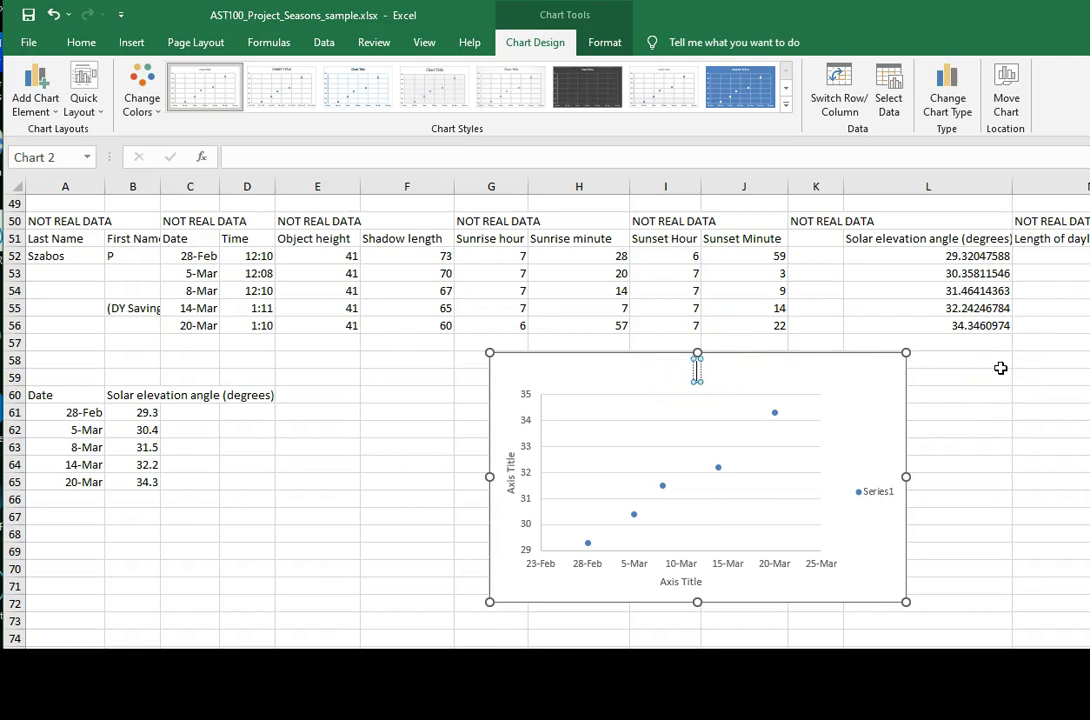
{"action": "type", "text": "Solar eleva"}
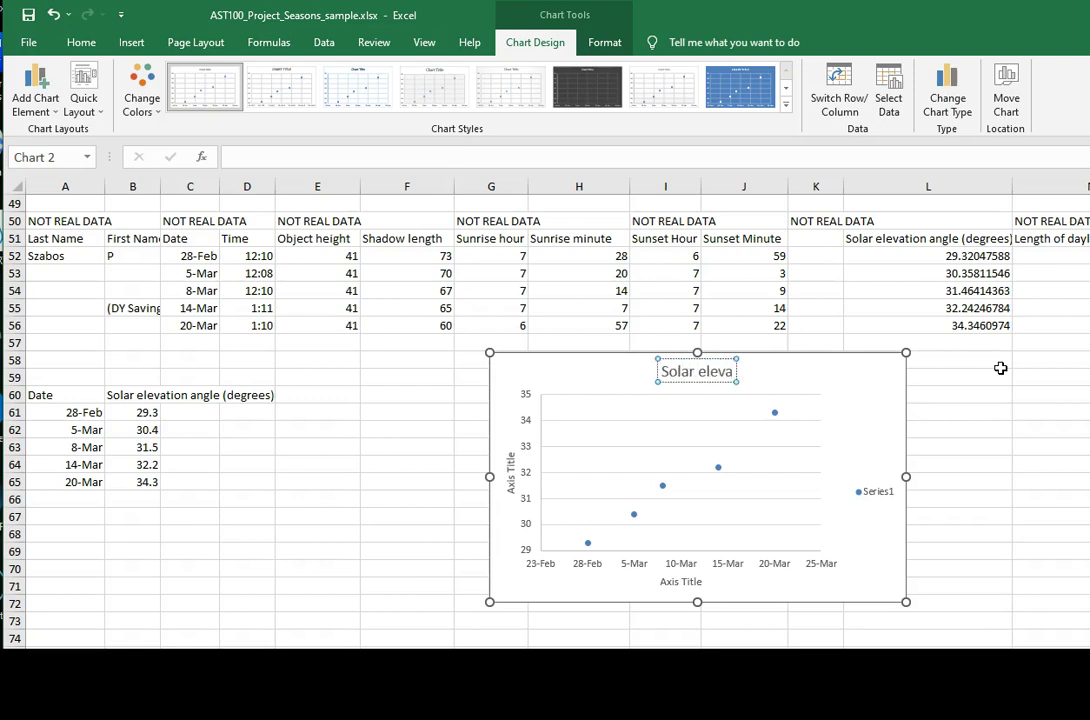
{"action": "type", "text": "tion angle,"}
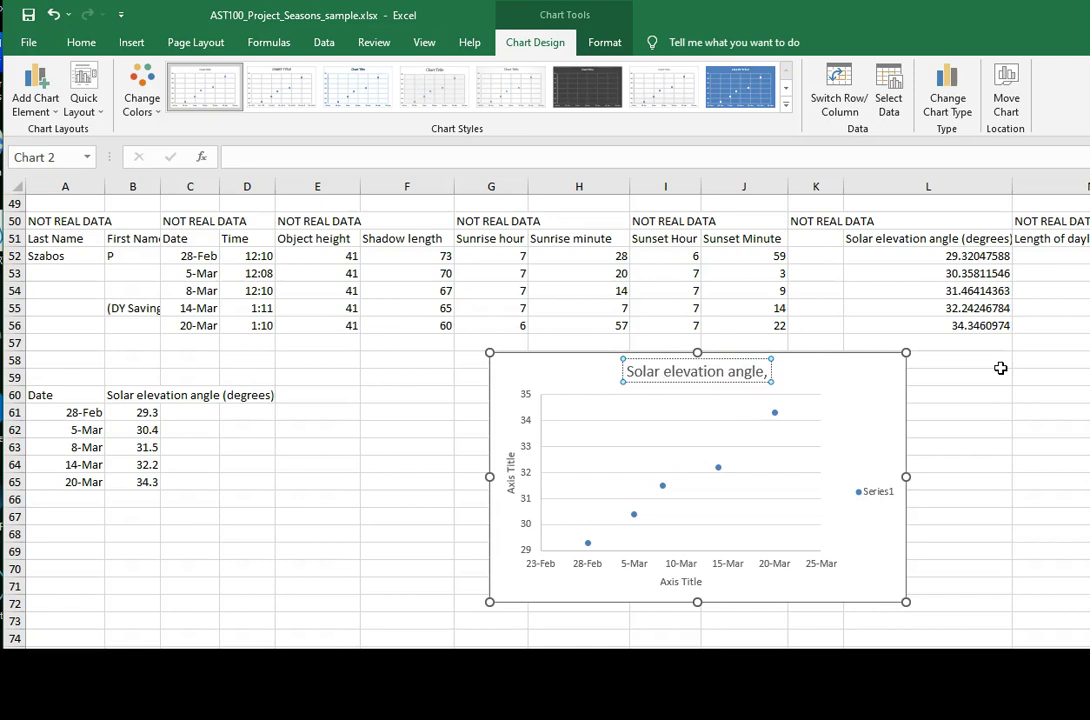
{"action": "type", "text": " Fa"}
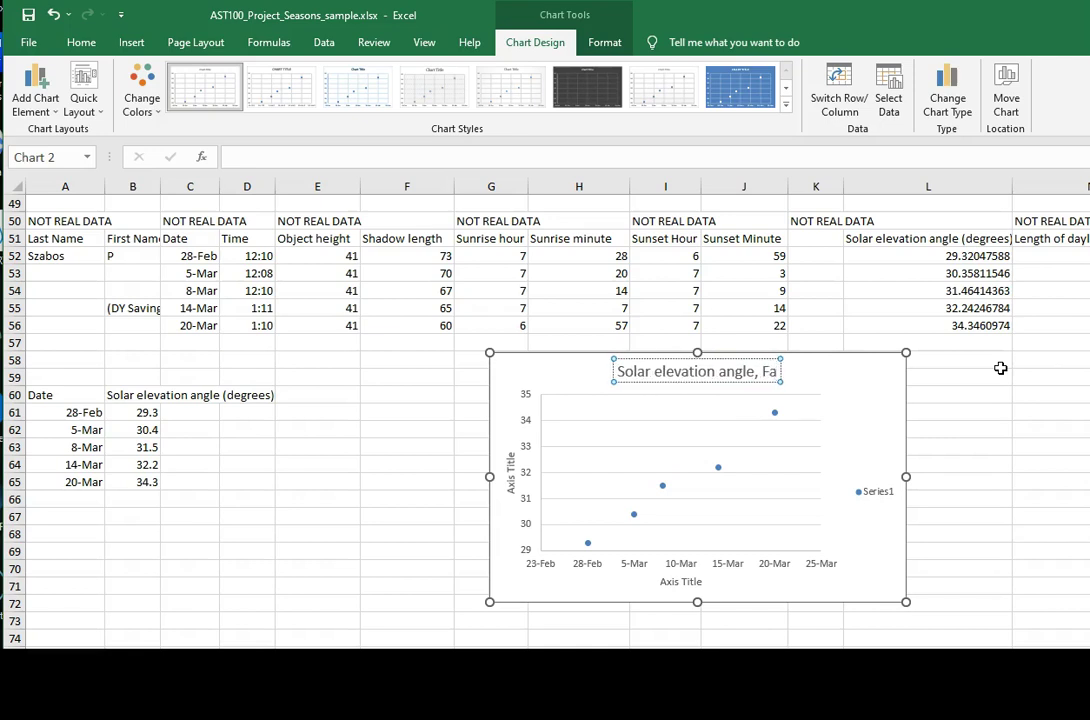
{"action": "type", "text": "ll, 20"}
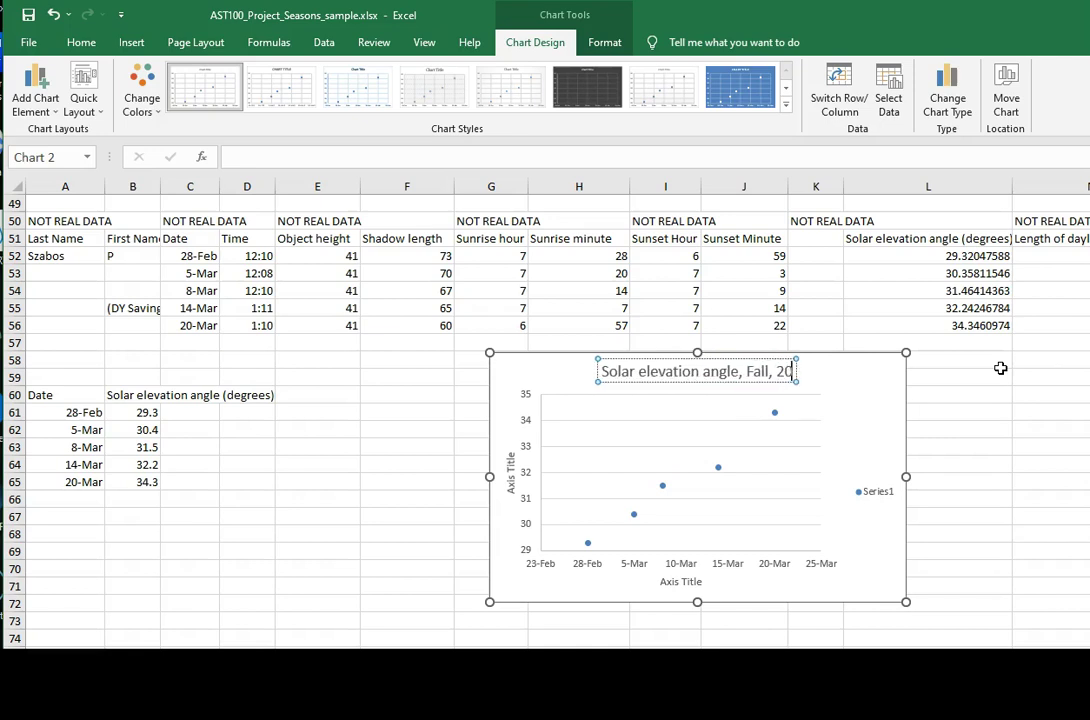
{"action": "type", "text": "19"}
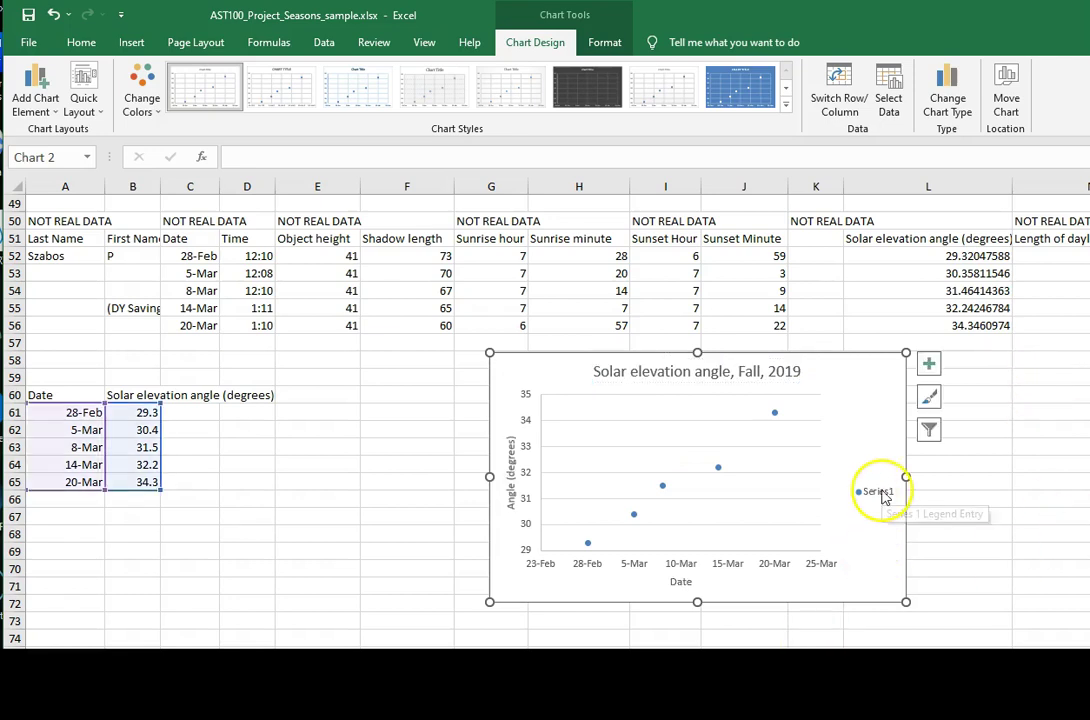
{"action": "left_click", "coordinate": [884, 496]}
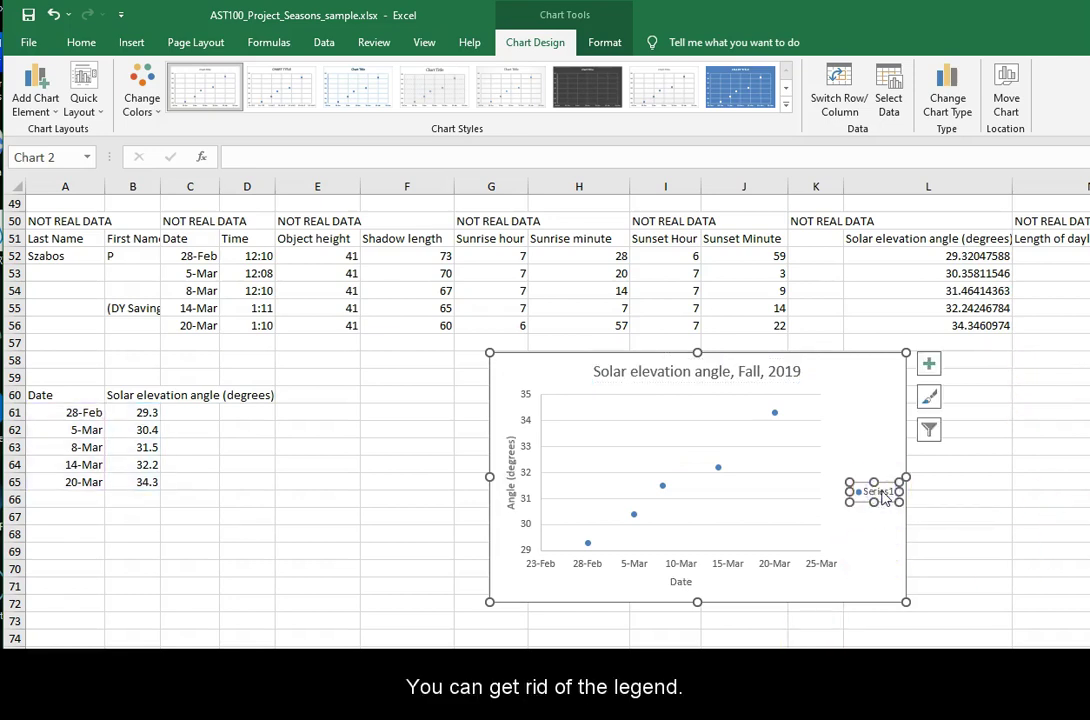
{"action": "key", "text": "Delete"}
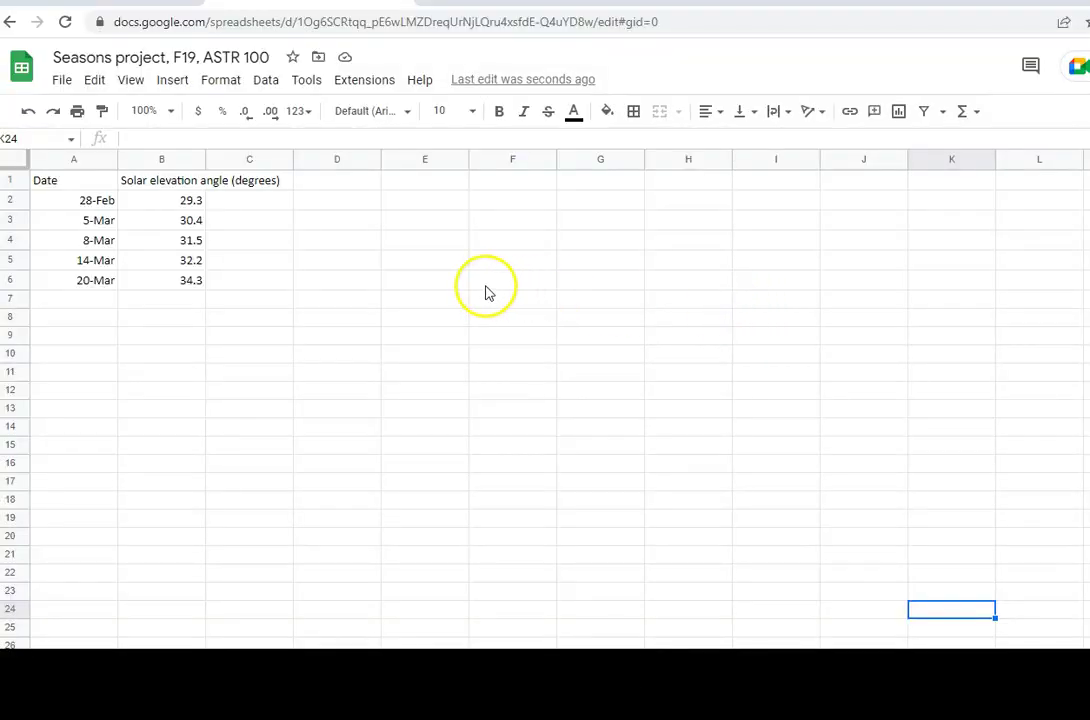
Select A1:B6 including headers and insert a scatter chart of angle against date.
{"action": "left_click", "coordinate": [88, 180]}
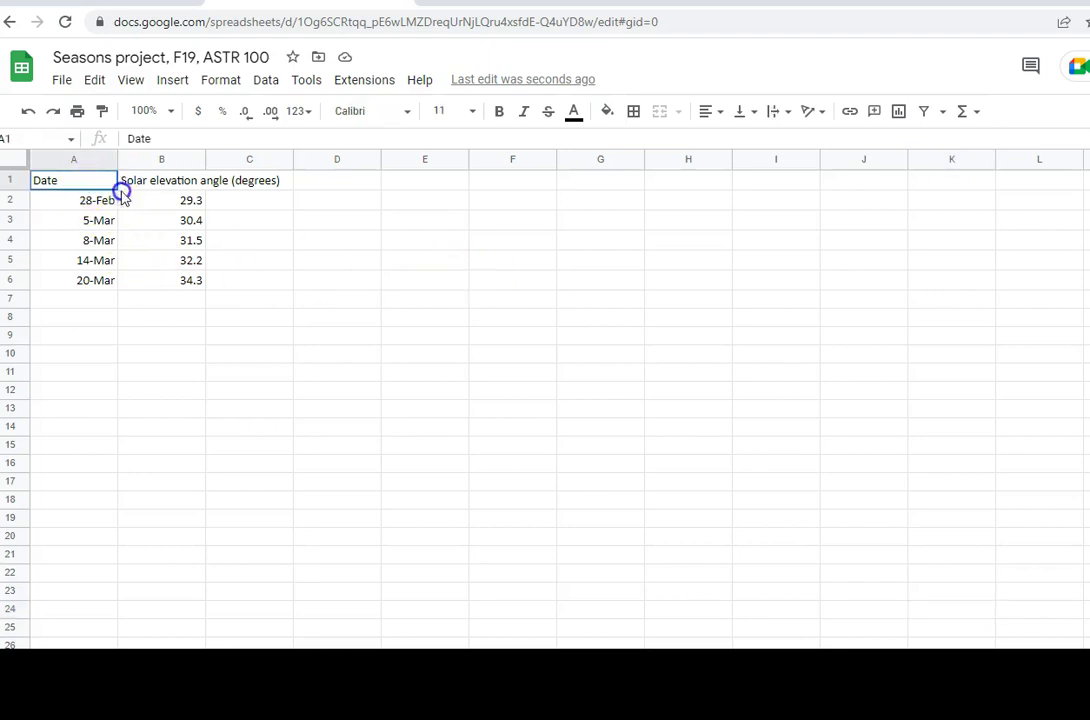
{"action": "left_click_drag", "start_coordinate": [121, 192], "coordinate": [158, 285]}
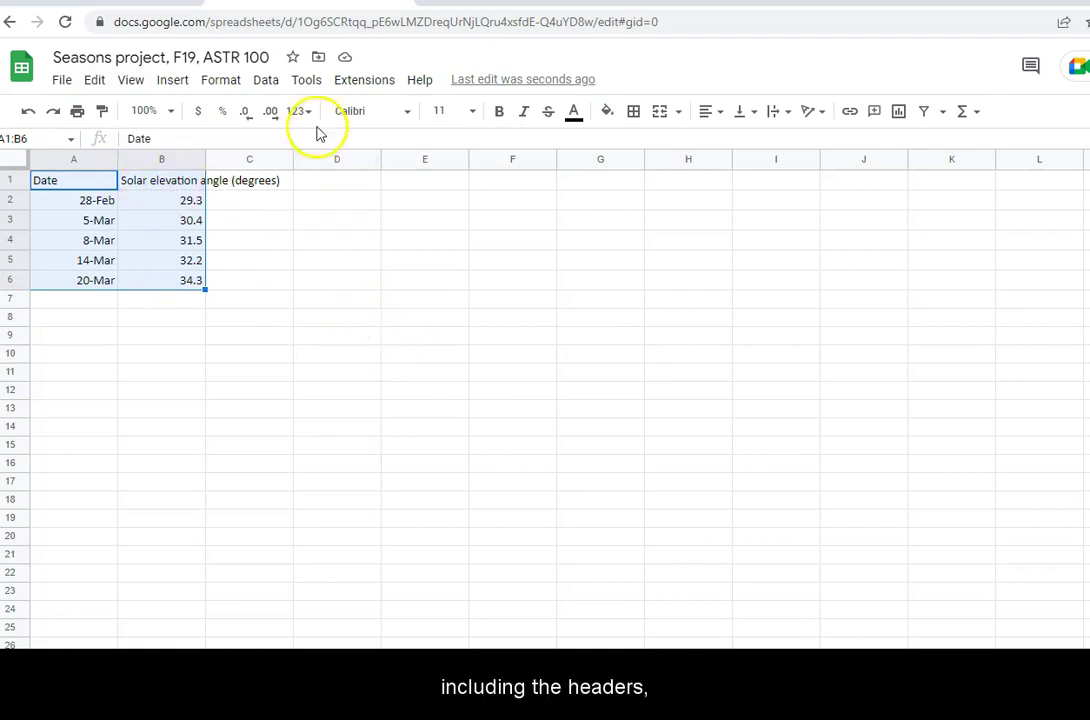
{"action": "left_click", "coordinate": [170, 84]}
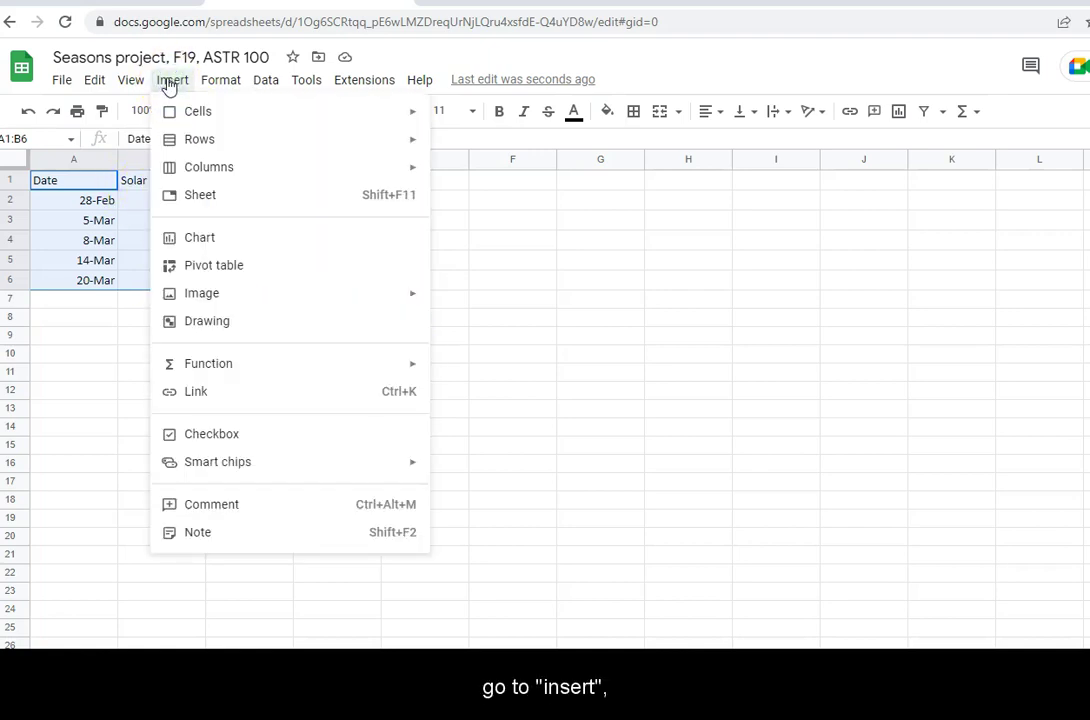
{"action": "left_click", "coordinate": [200, 238]}
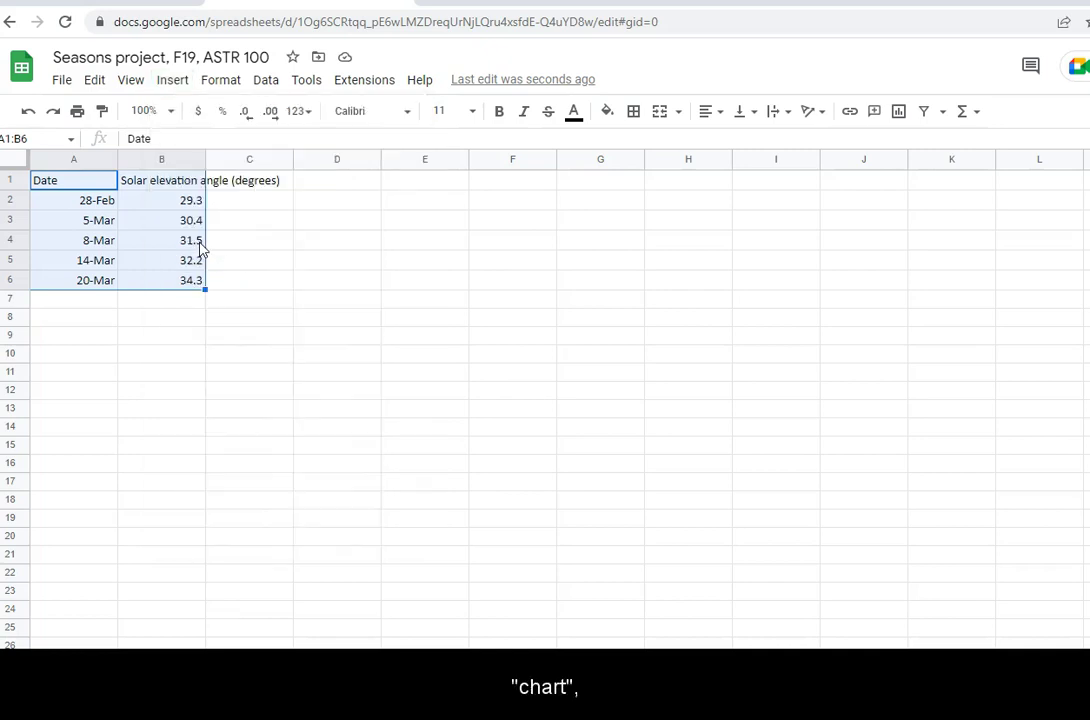
{"action": "left_click", "coordinate": [1055, 234]}
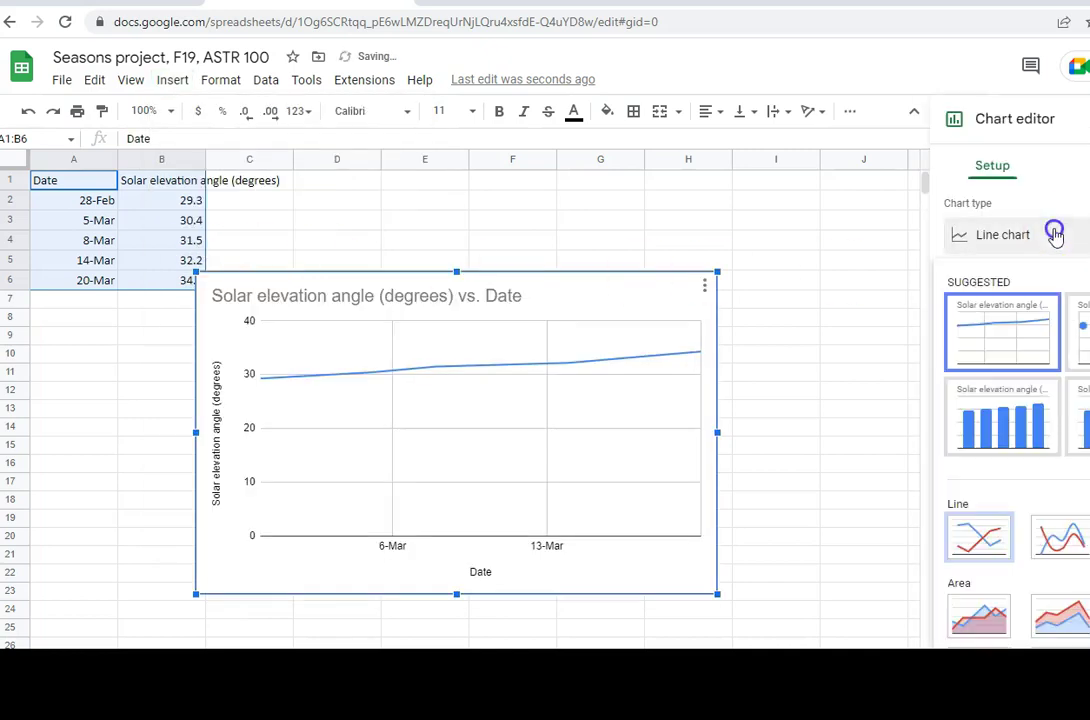
{"action": "left_click", "coordinate": [1080, 330]}
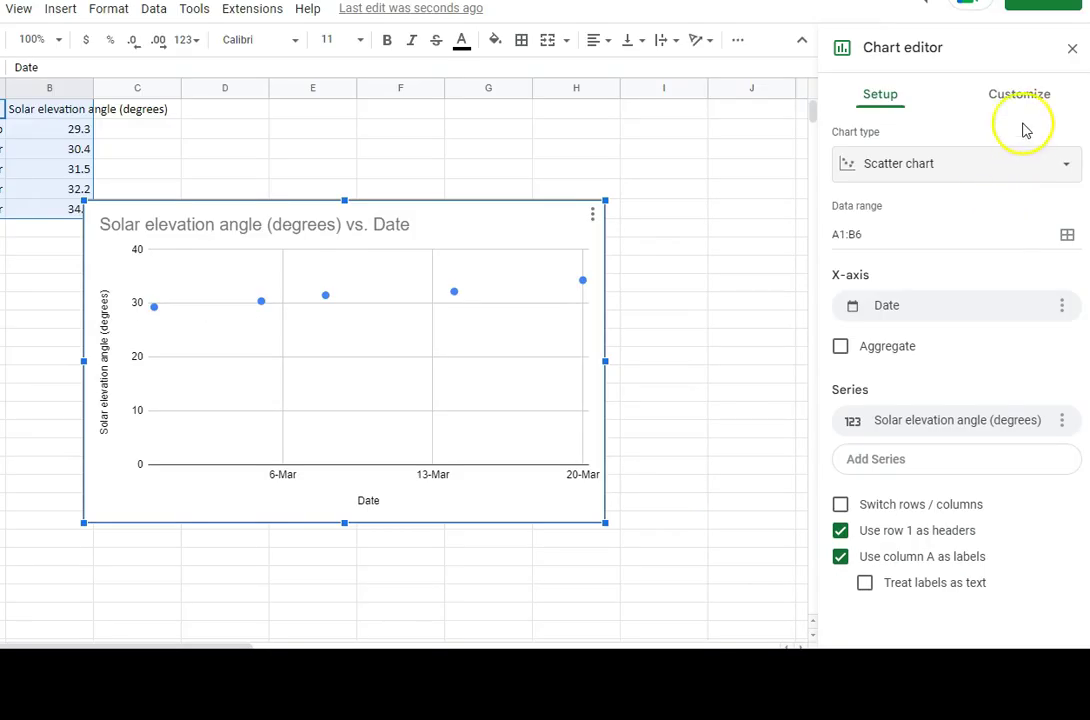
Open the chart's Customize options, check Chart & axis titles, and select the vertical axis.
{"action": "left_click", "coordinate": [1019, 96]}
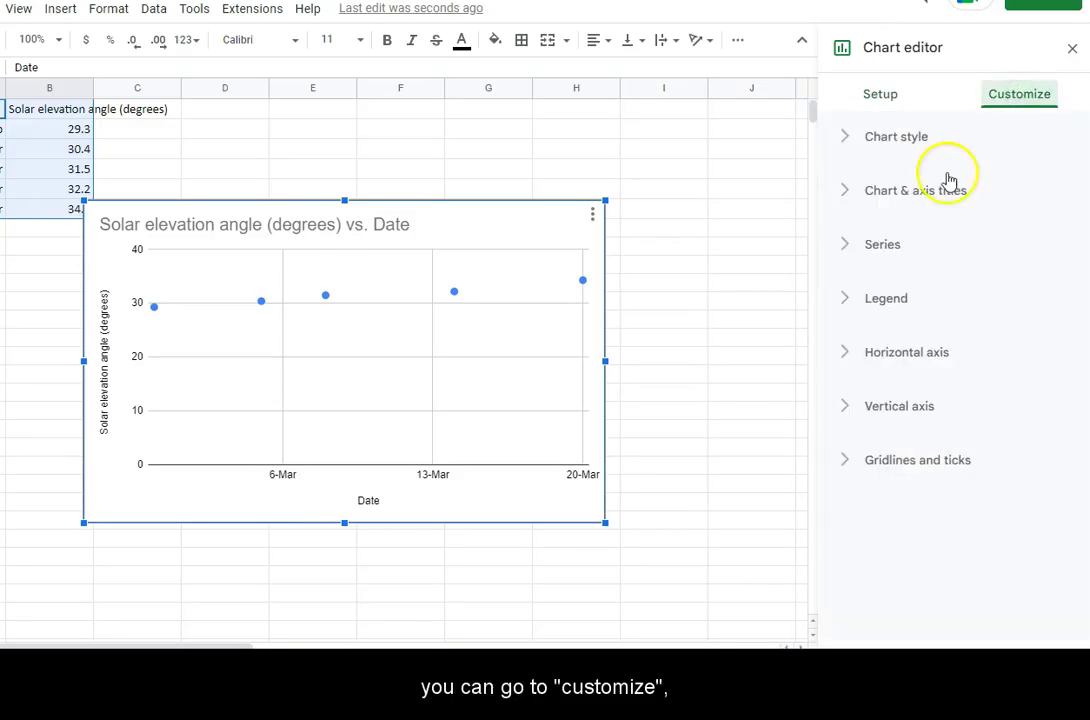
{"action": "left_click", "coordinate": [917, 190]}
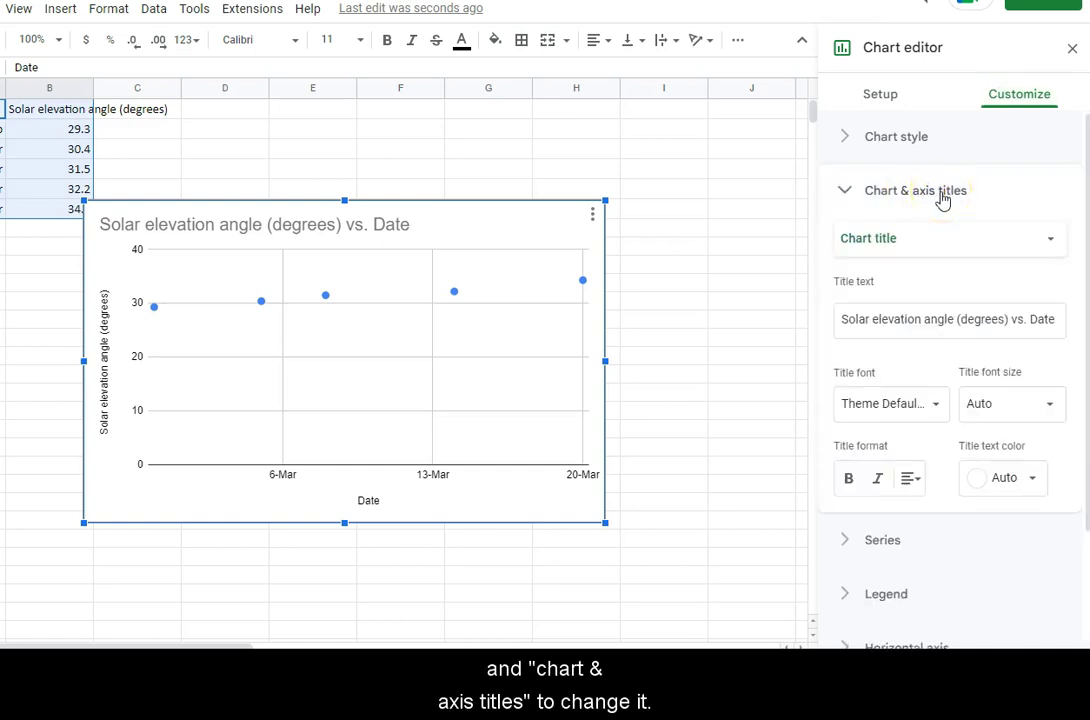
{"action": "left_click", "coordinate": [848, 196]}
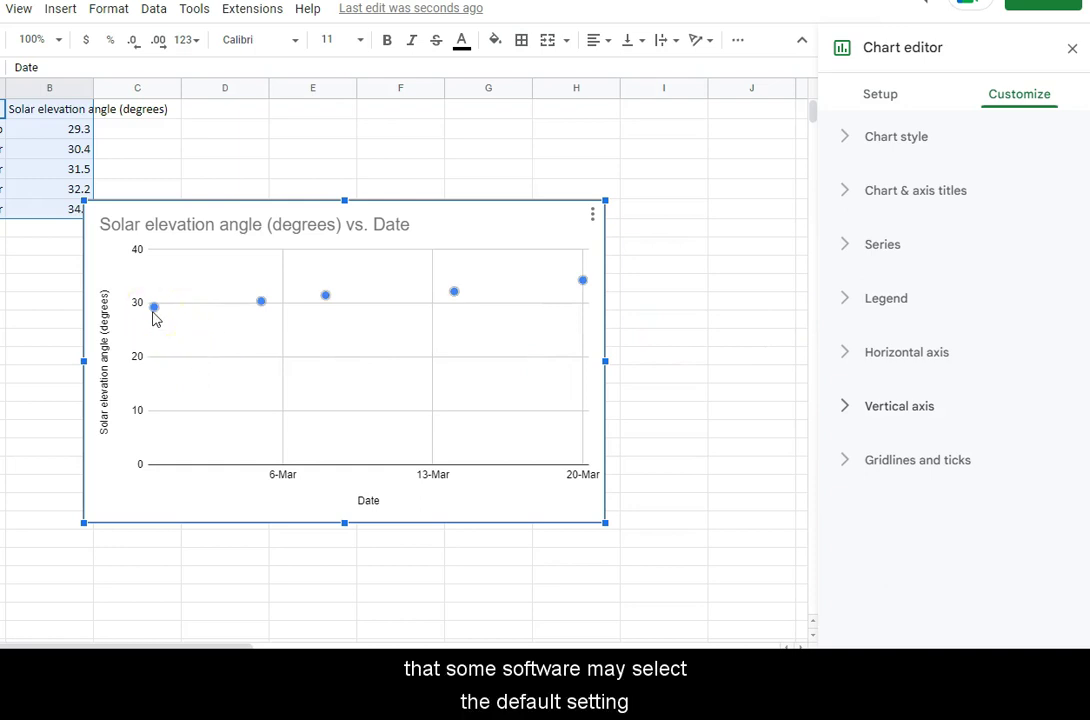
{"action": "left_click", "coordinate": [141, 457]}
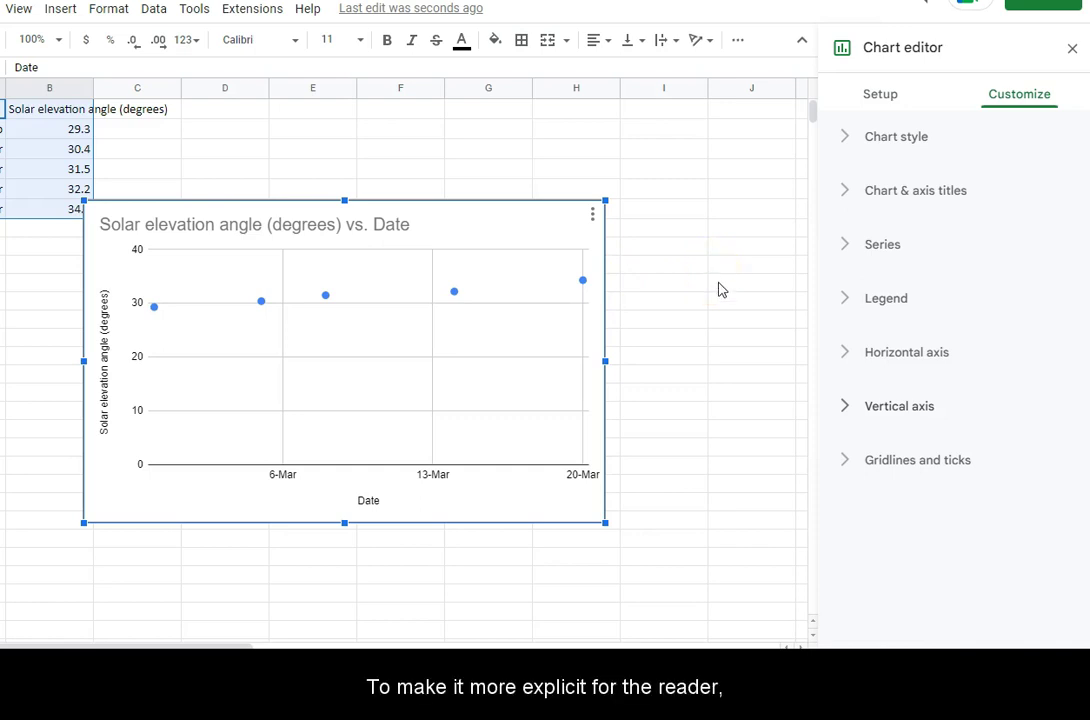
Set the vertical axis minimum to 25 and maximum to 35.
{"action": "left_click", "coordinate": [846, 408]}
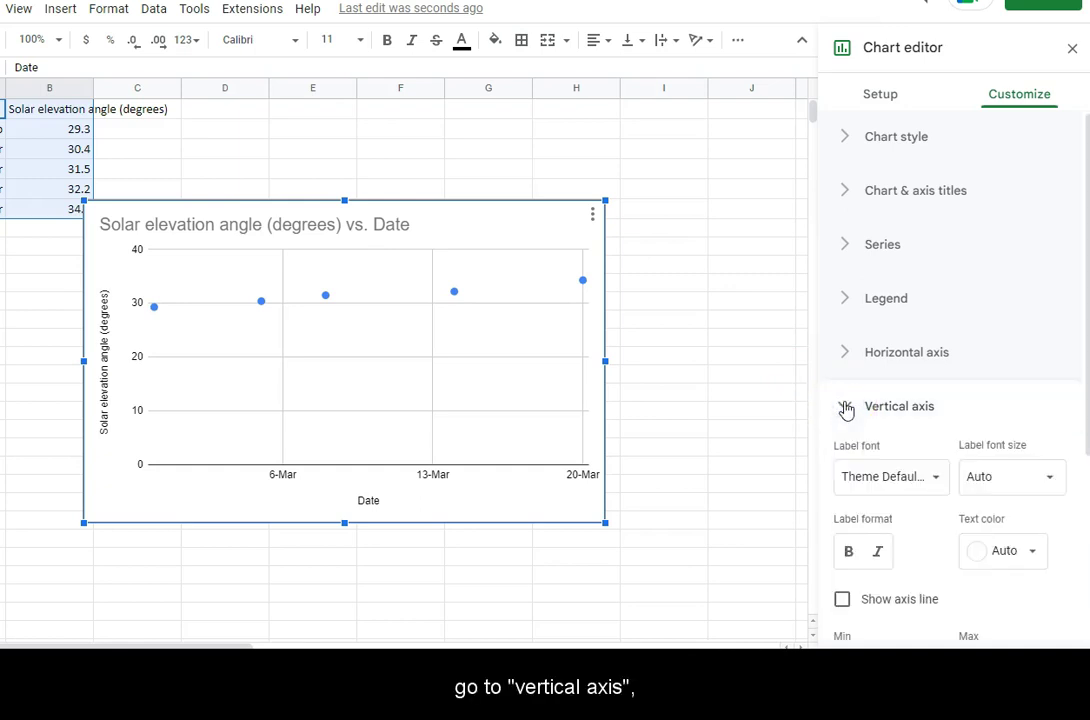
{"action": "scroll", "coordinate": [900, 475], "scroll_direction": "down", "scroll_amount": 3}
{"action": "left_click", "coordinate": [886, 438]}
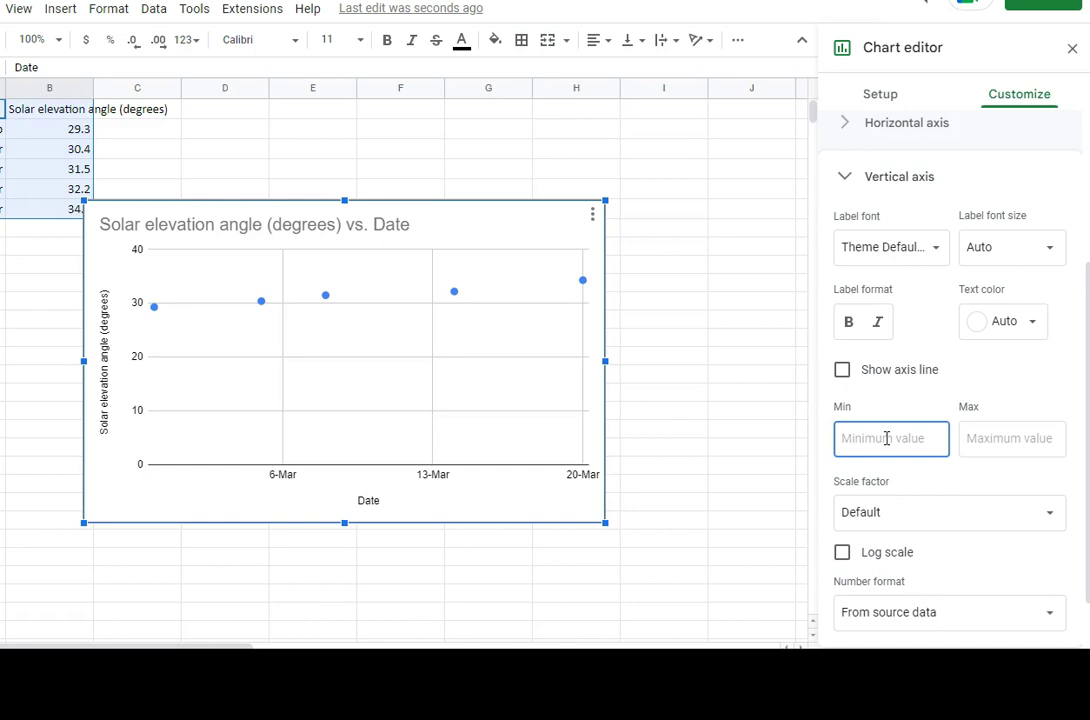
{"action": "type", "text": "25"}
{"action": "left_click", "coordinate": [1012, 444]}
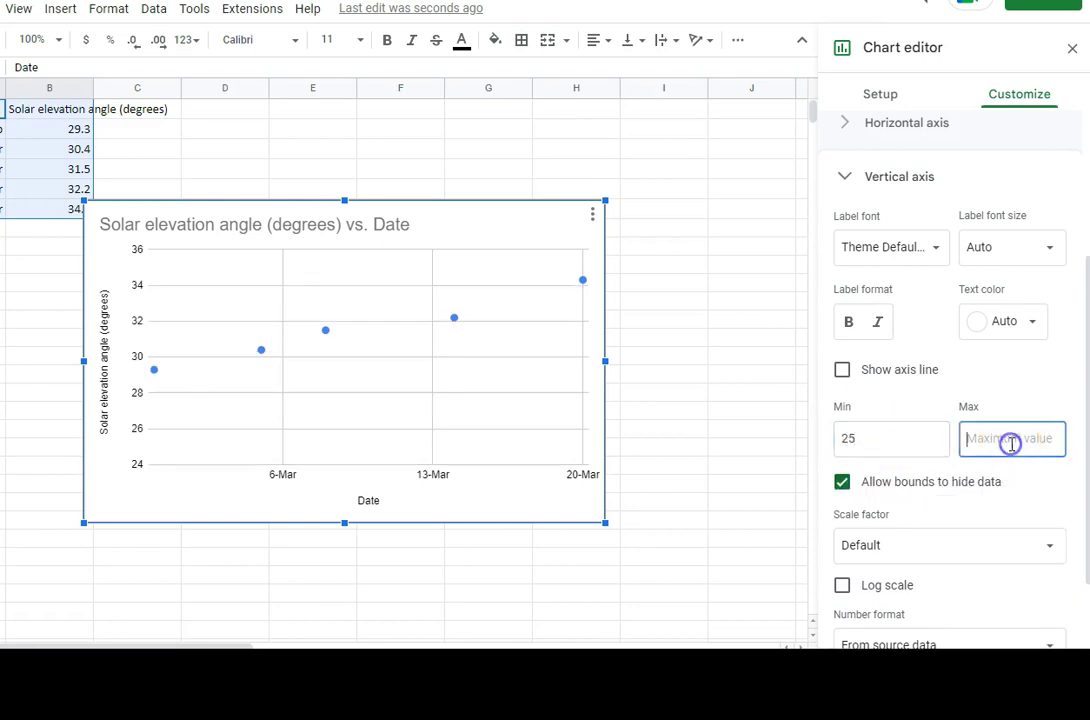
{"action": "left_click", "coordinate": [1077, 482]}
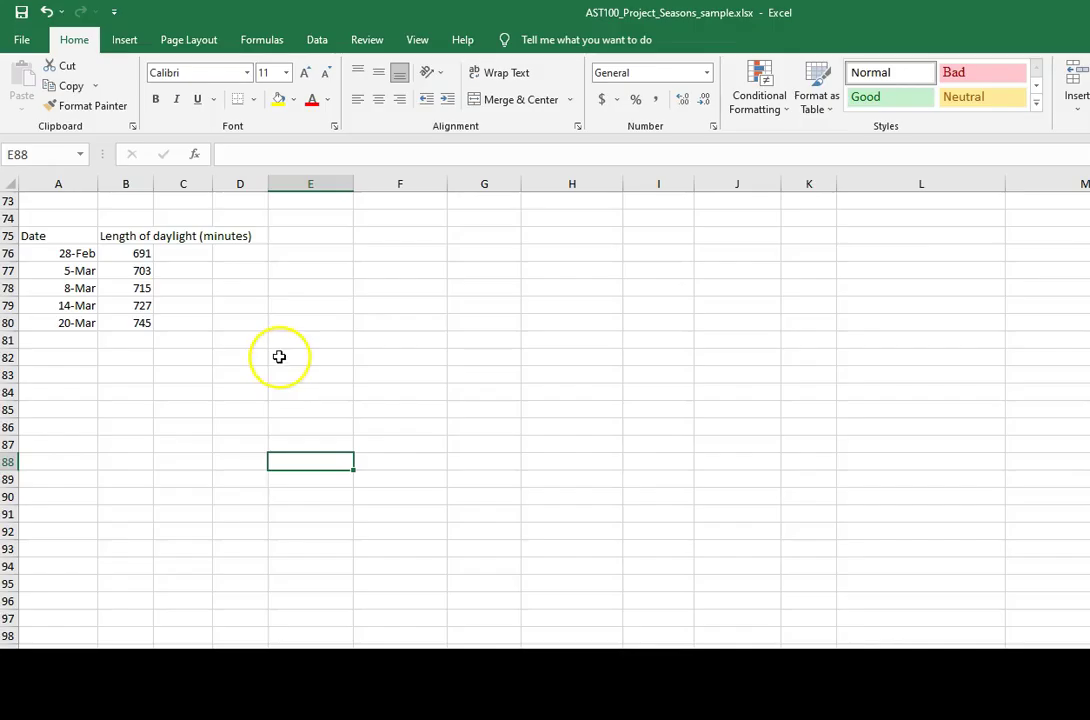
Insert a plain scatter chart of the daylight data in A76:B80 and move it beside the table.
{"action": "left_click_drag", "start_coordinate": [58, 253], "coordinate": [118, 320]}
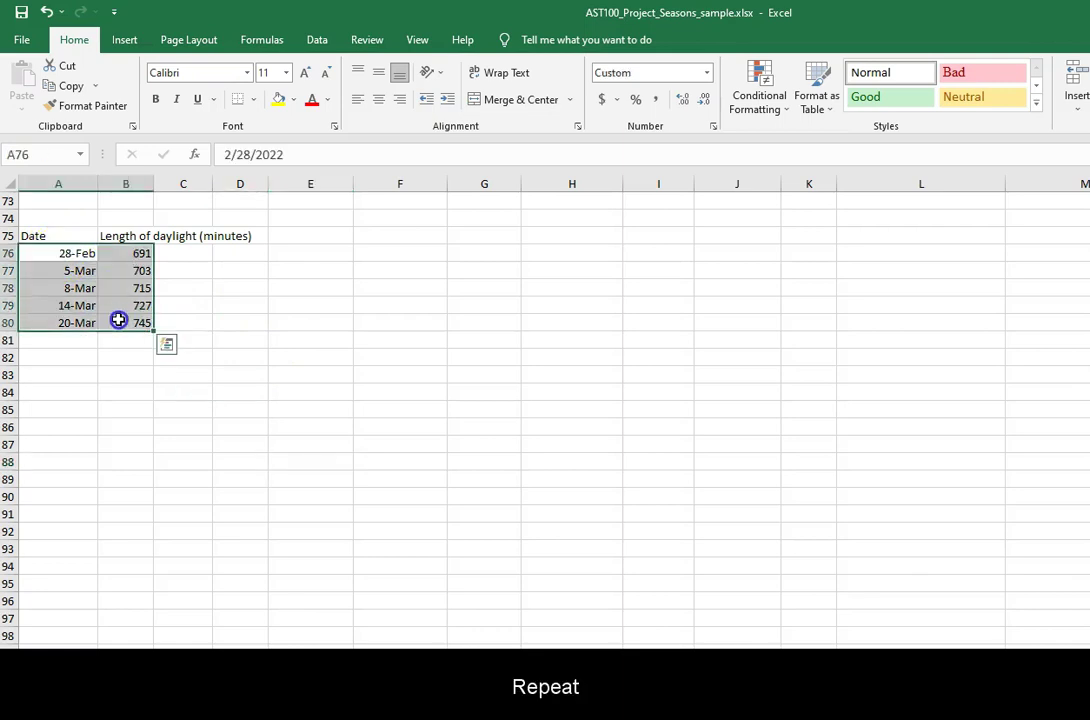
{"action": "left_click", "coordinate": [122, 42]}
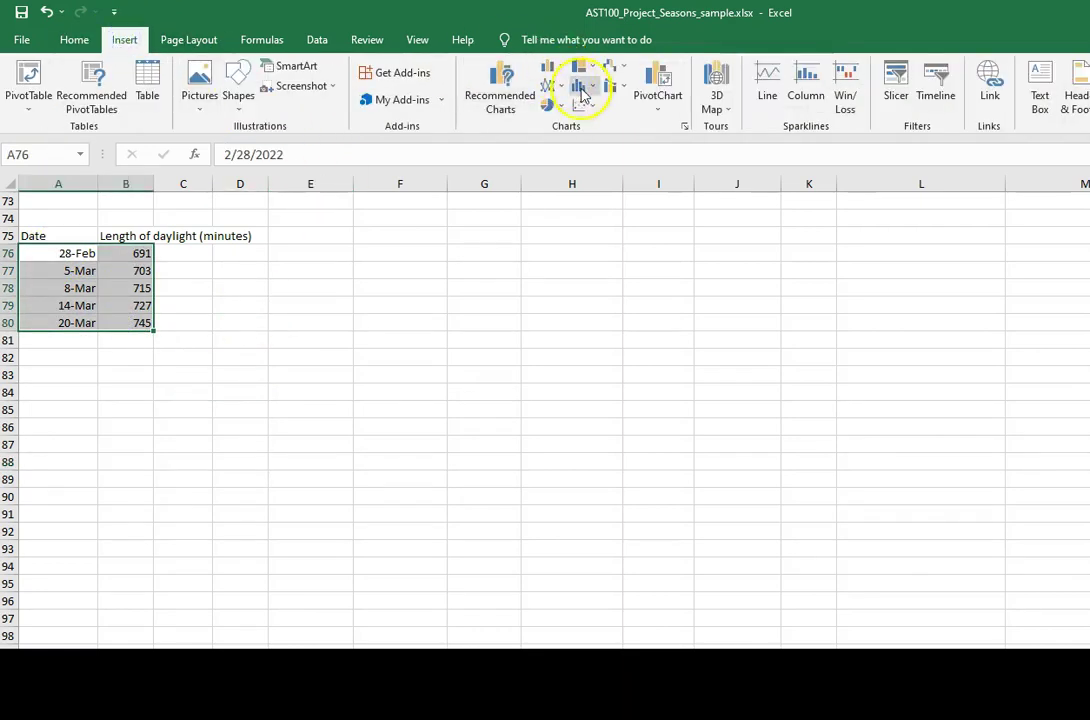
{"action": "left_click", "coordinate": [584, 106]}
{"action": "left_click", "coordinate": [592, 158]}
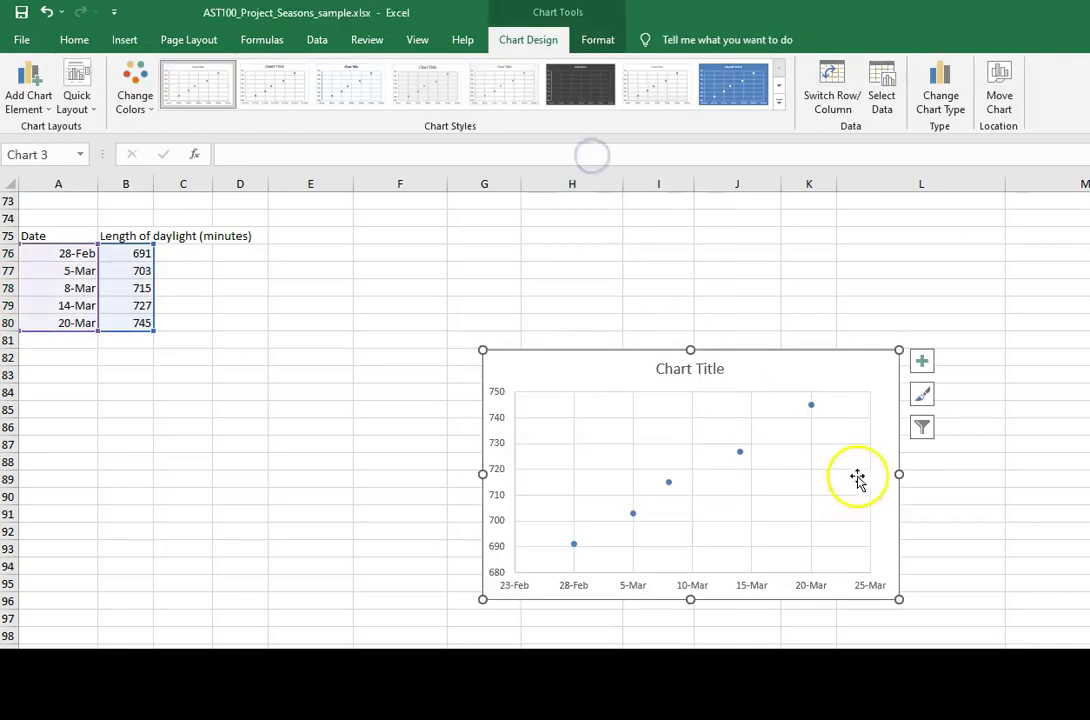
{"action": "left_click_drag", "start_coordinate": [787, 383], "coordinate": [646, 281]}
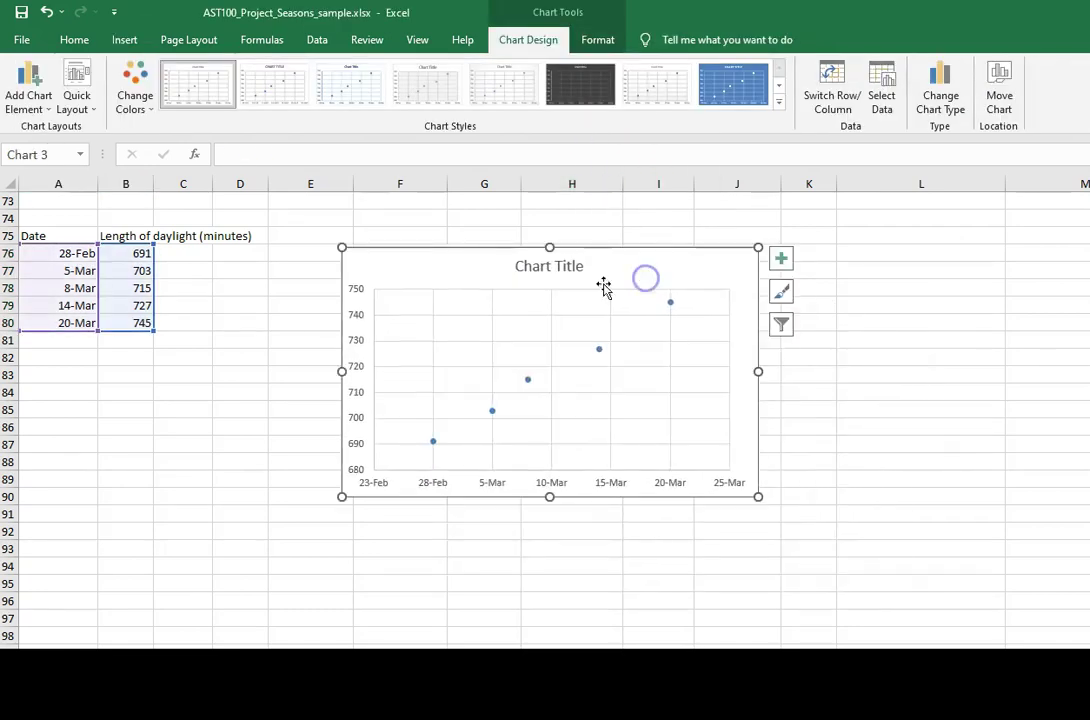
Apply Layout 1, delete the Series1 legend, and title the chart 'Length of daylight'.
{"action": "left_click", "coordinate": [79, 78]}
{"action": "left_click", "coordinate": [73, 139]}
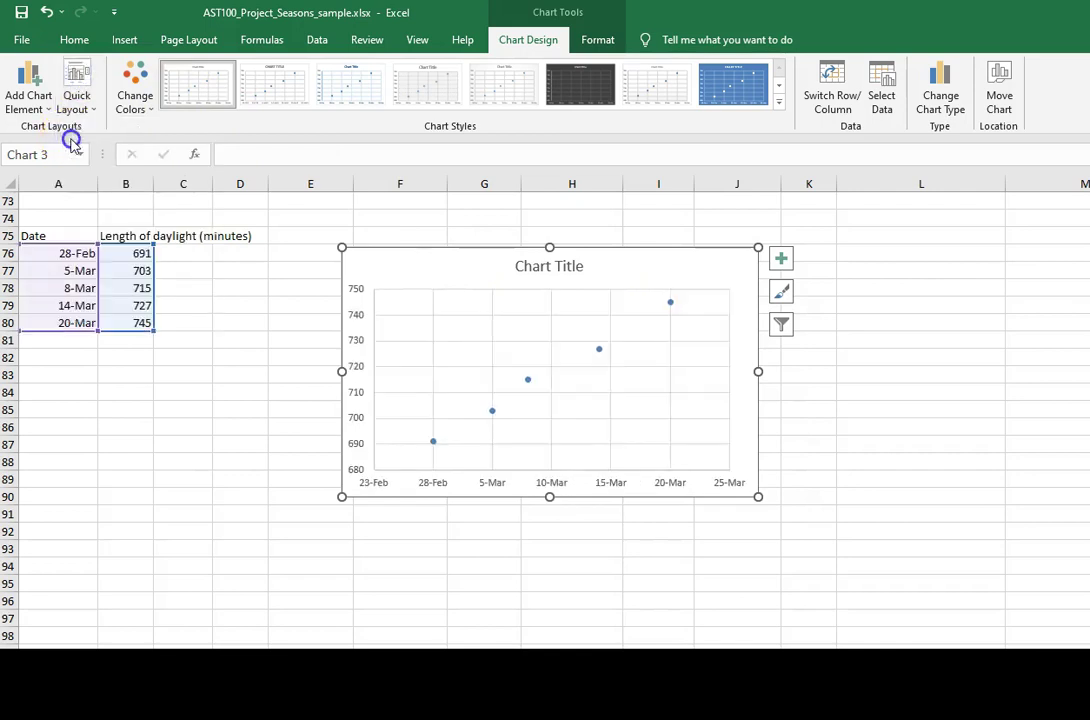
{"action": "left_click", "coordinate": [714, 398]}
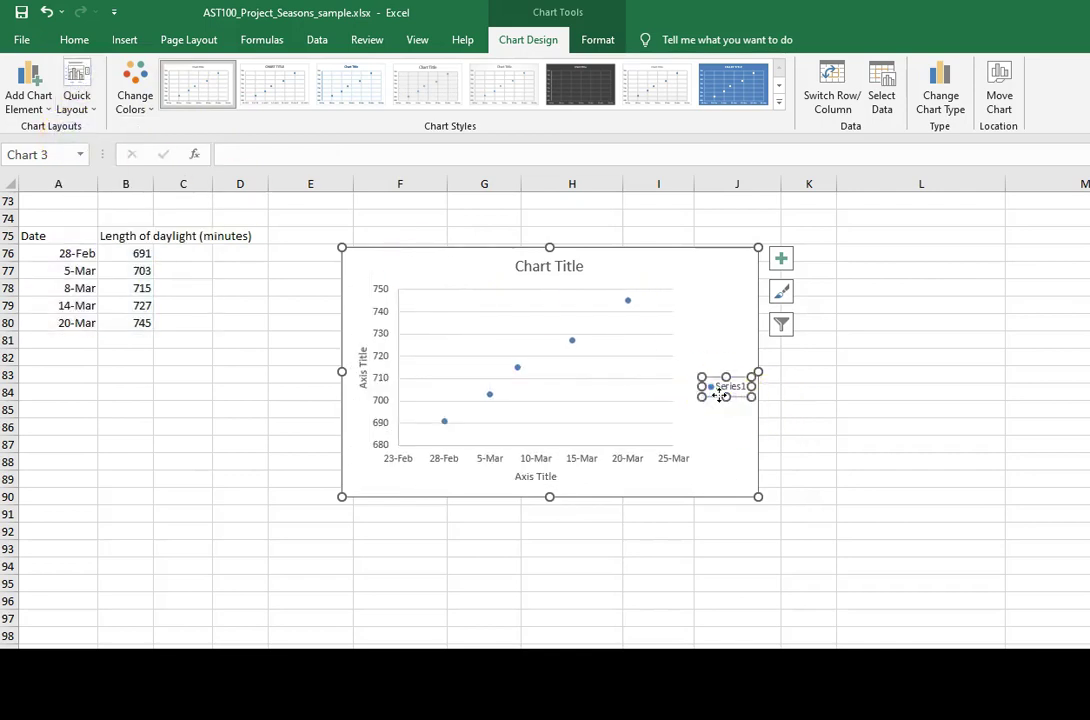
{"action": "key", "text": "Delete"}
{"action": "left_click", "coordinate": [567, 272]}
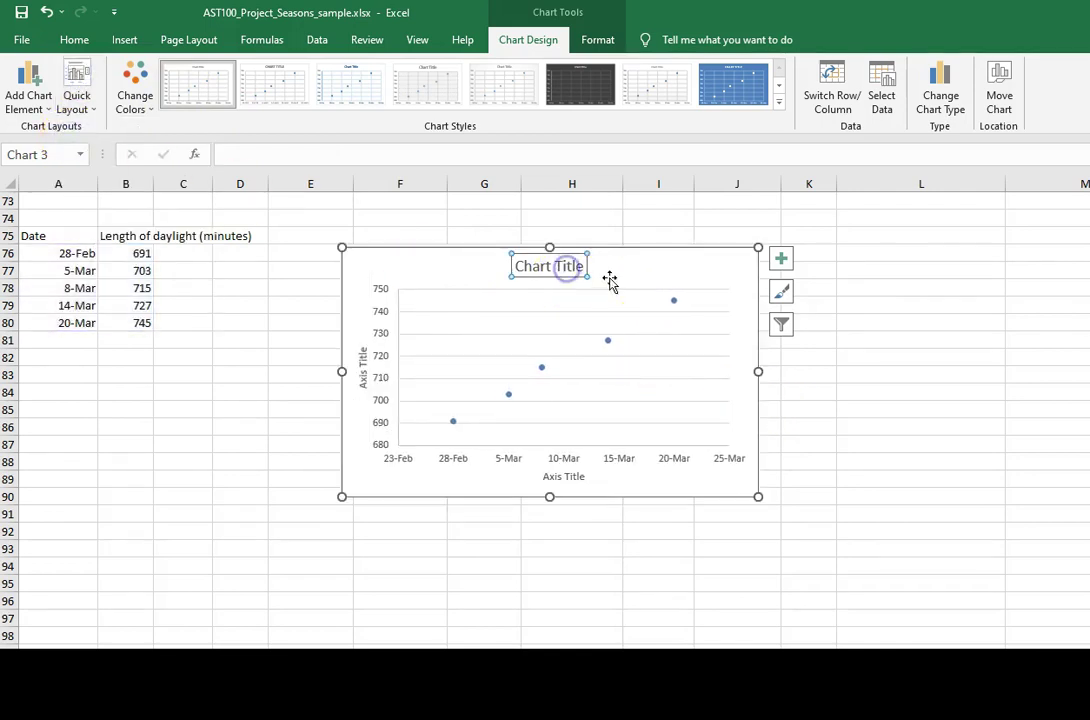
{"action": "left_click_drag", "start_coordinate": [582, 266], "coordinate": [409, 263]}
{"action": "type", "text": "Le"}
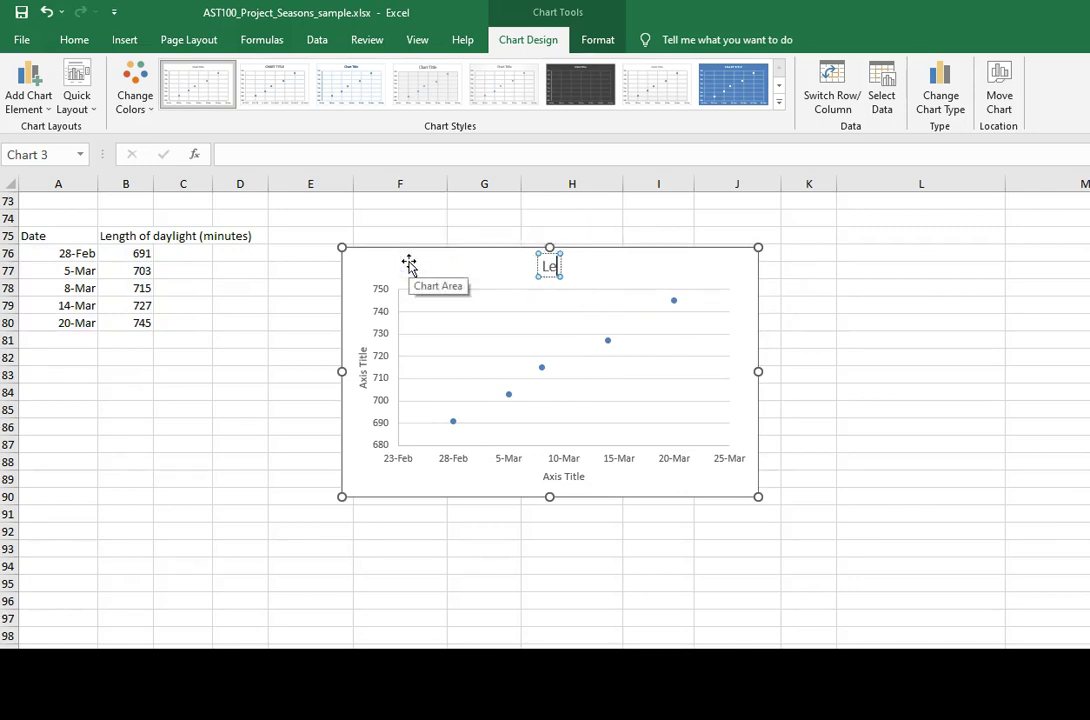
{"action": "type", "text": "ngth of dayligh"}
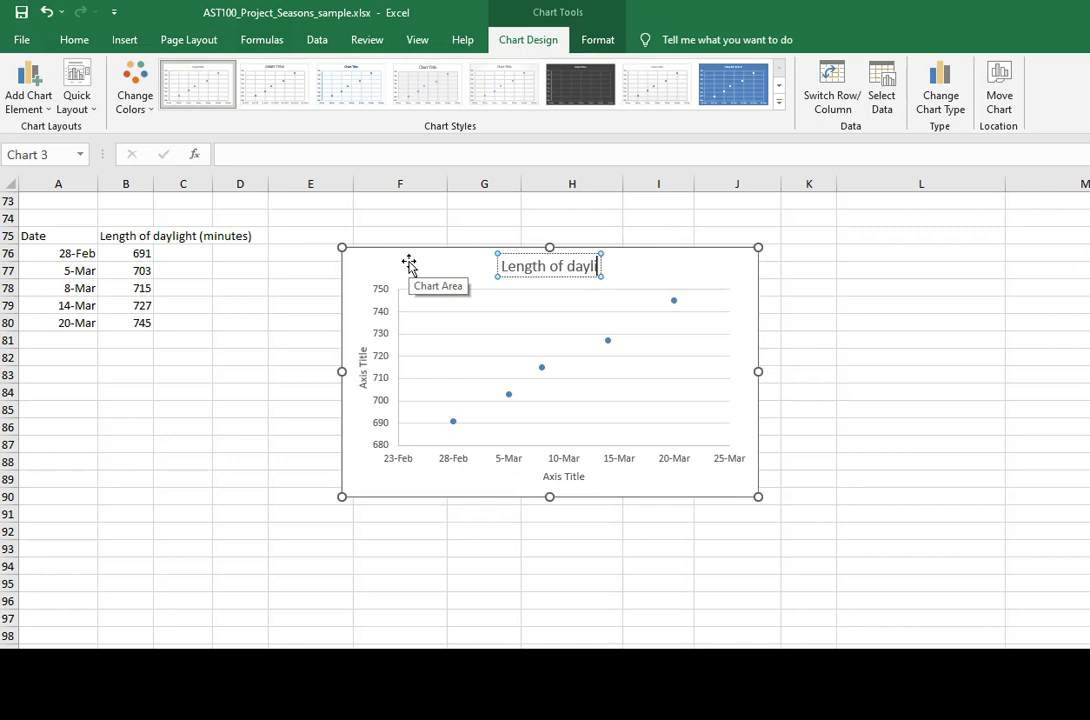
{"action": "type", "text": "t"}
{"action": "left_click", "coordinate": [426, 292]}
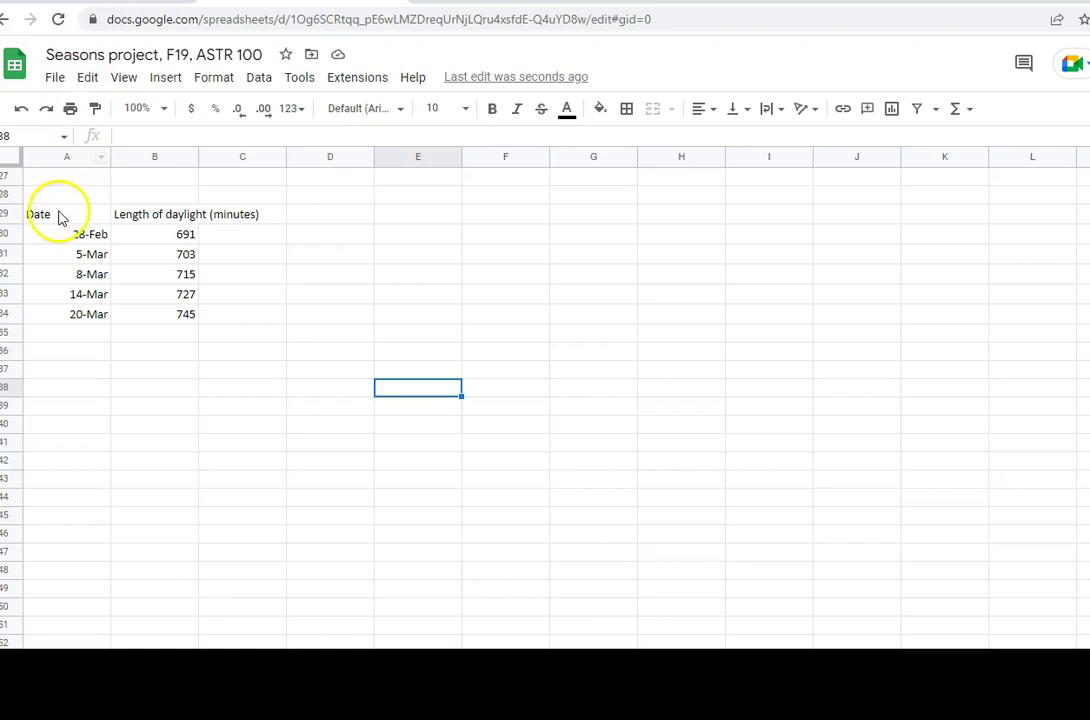
Select A29:B34 and insert a scatter chart of daylight length against date.
{"action": "left_click", "coordinate": [63, 215]}
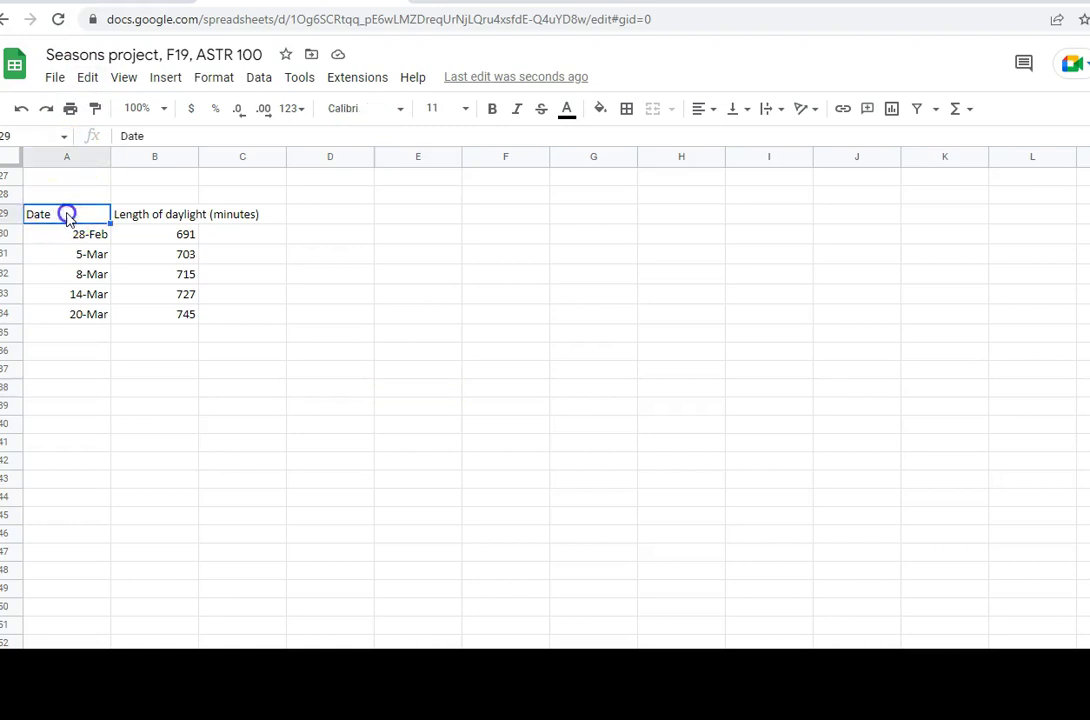
{"action": "left_click_drag", "start_coordinate": [66, 215], "coordinate": [161, 311]}
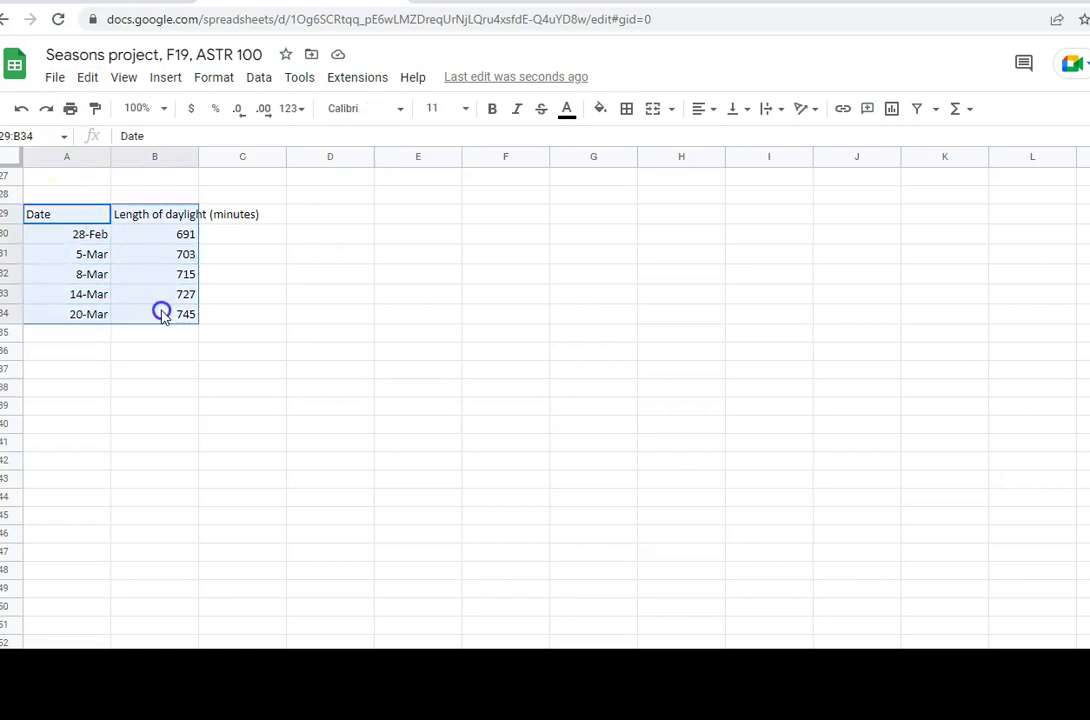
{"action": "left_click", "coordinate": [162, 80]}
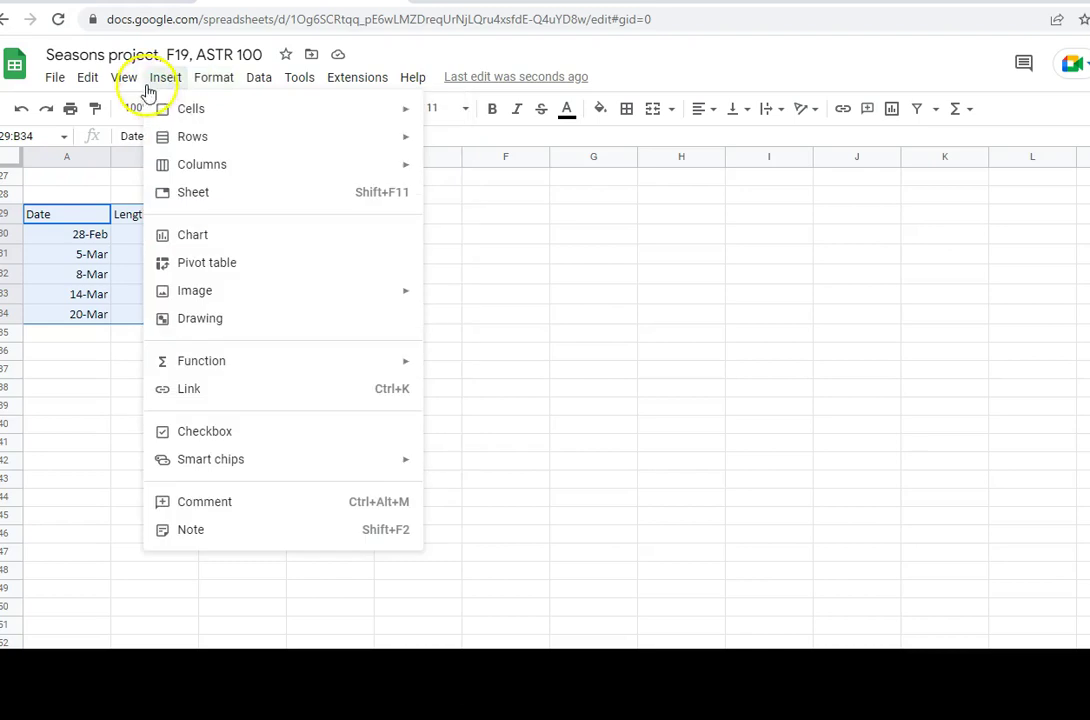
{"action": "left_click", "coordinate": [236, 232]}
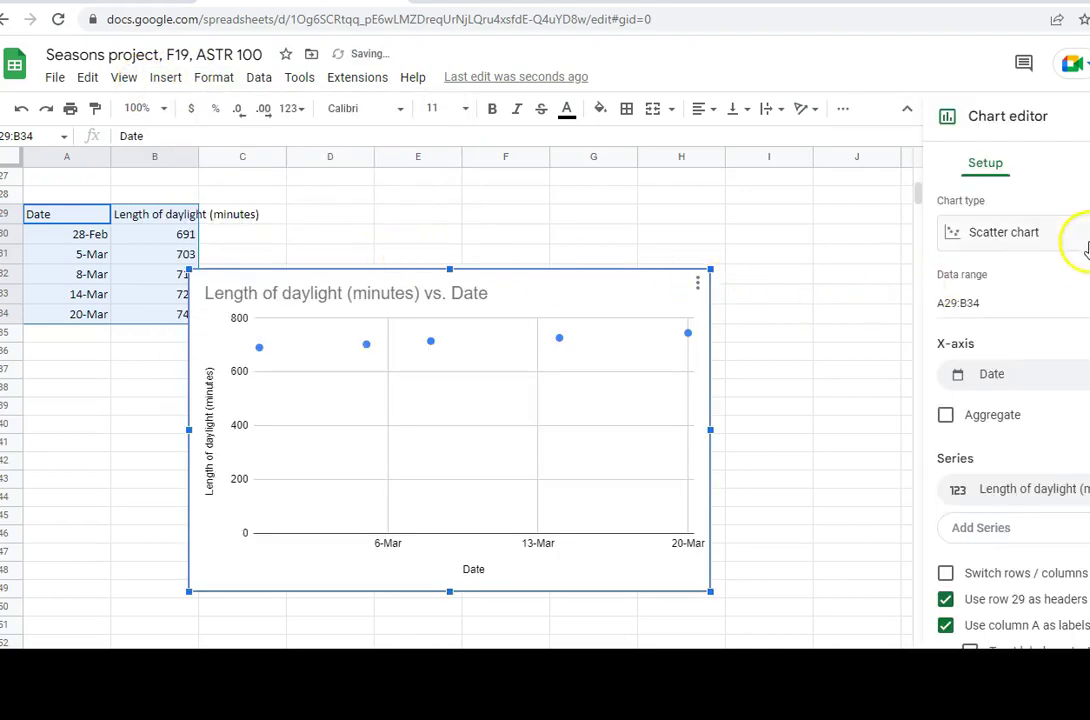
{"action": "left_click", "coordinate": [1054, 232]}
{"action": "left_click", "coordinate": [1057, 233]}
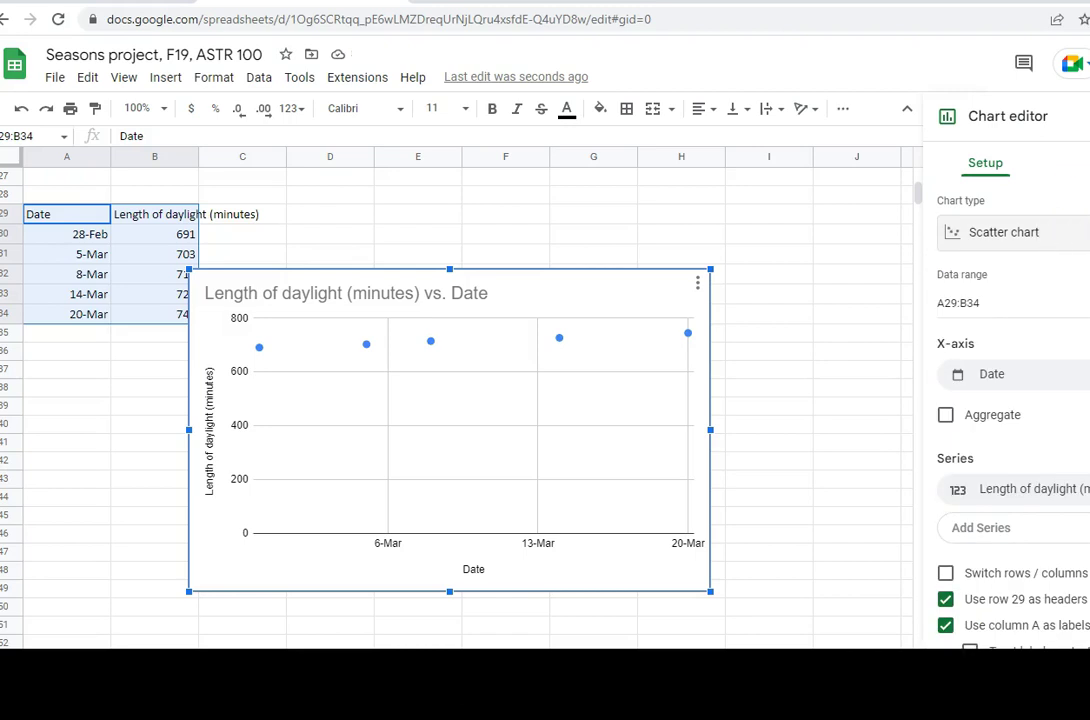
Set the daylight chart's vertical axis minimum to 600 and maximum to 800.
{"action": "left_click", "coordinate": [1089, 171]}
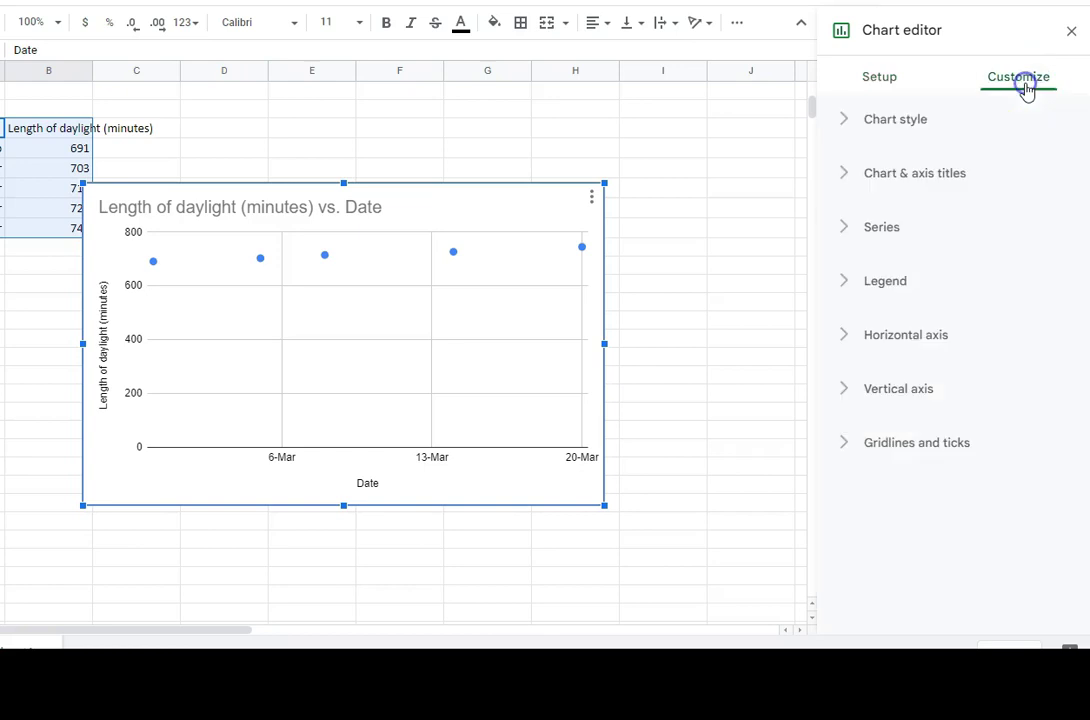
{"action": "left_click", "coordinate": [843, 388]}
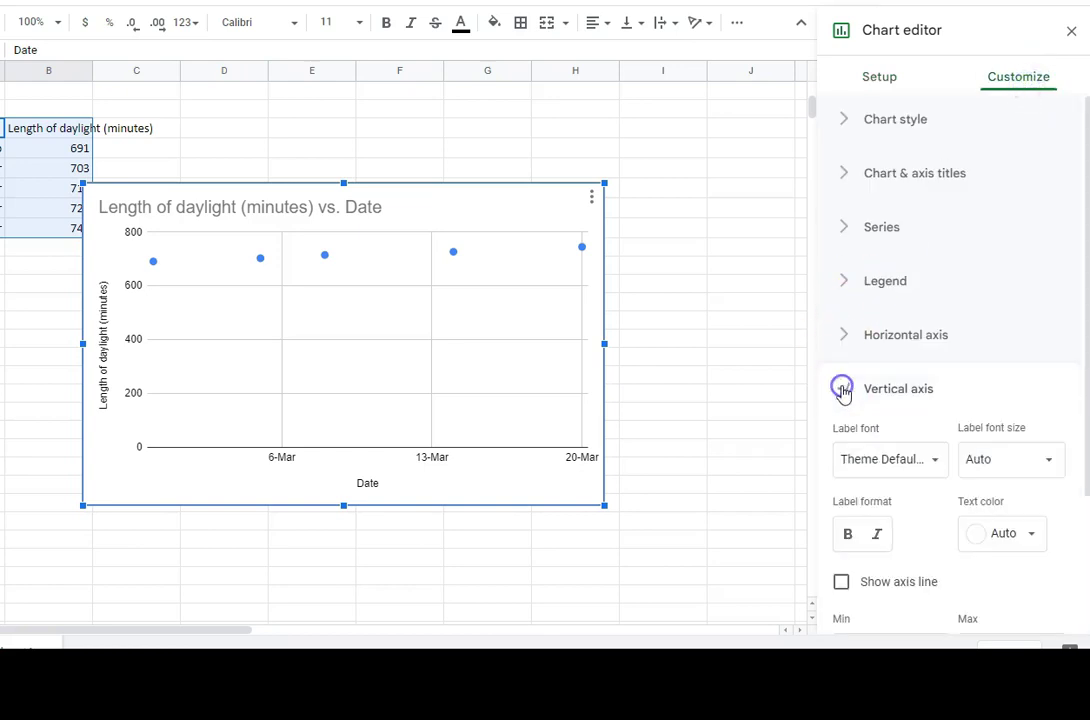
{"action": "scroll", "coordinate": [935, 458], "scroll_direction": "down", "scroll_amount": 2}
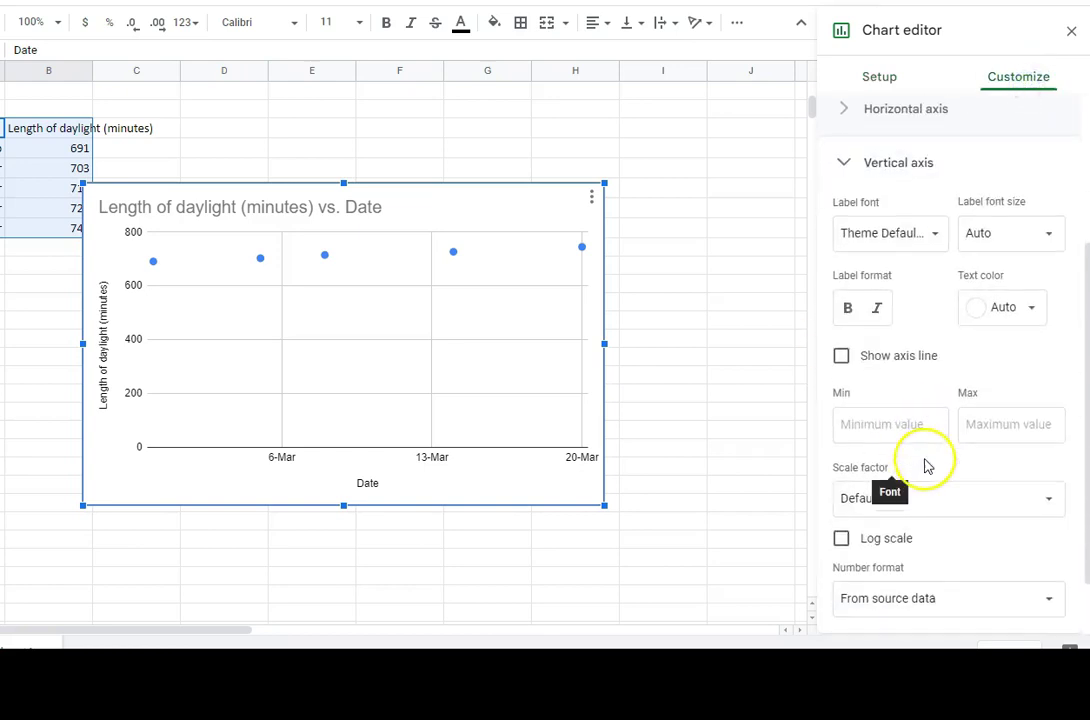
{"action": "left_click", "coordinate": [900, 419]}
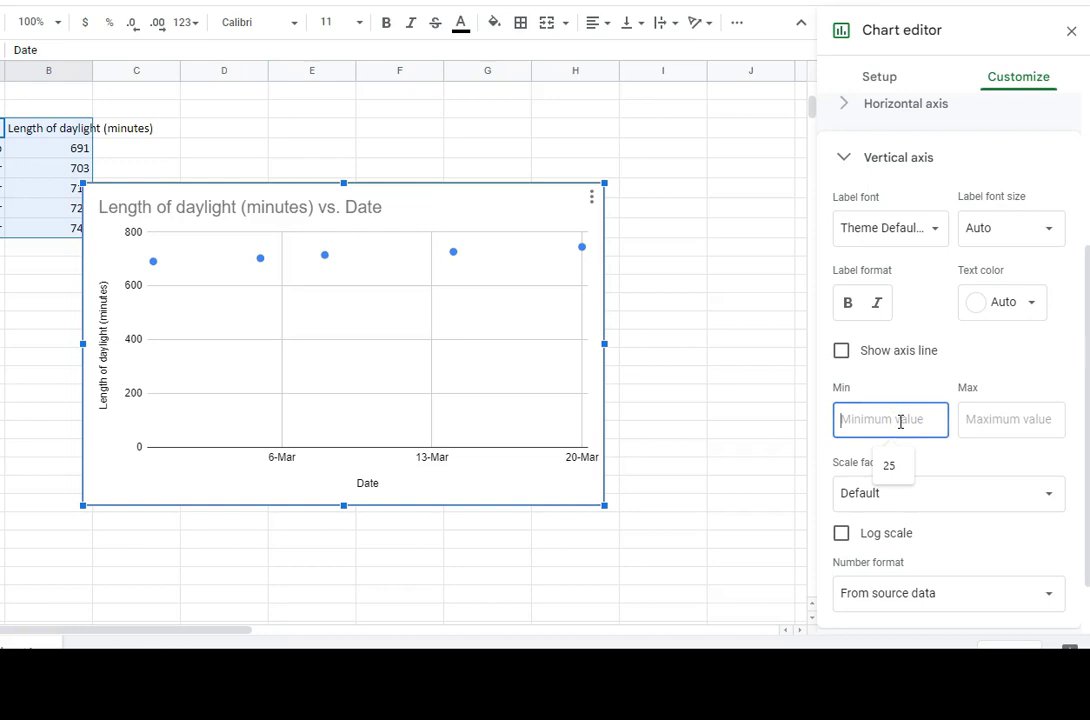
{"action": "type", "text": "600"}
{"action": "left_click", "coordinate": [1003, 425]}
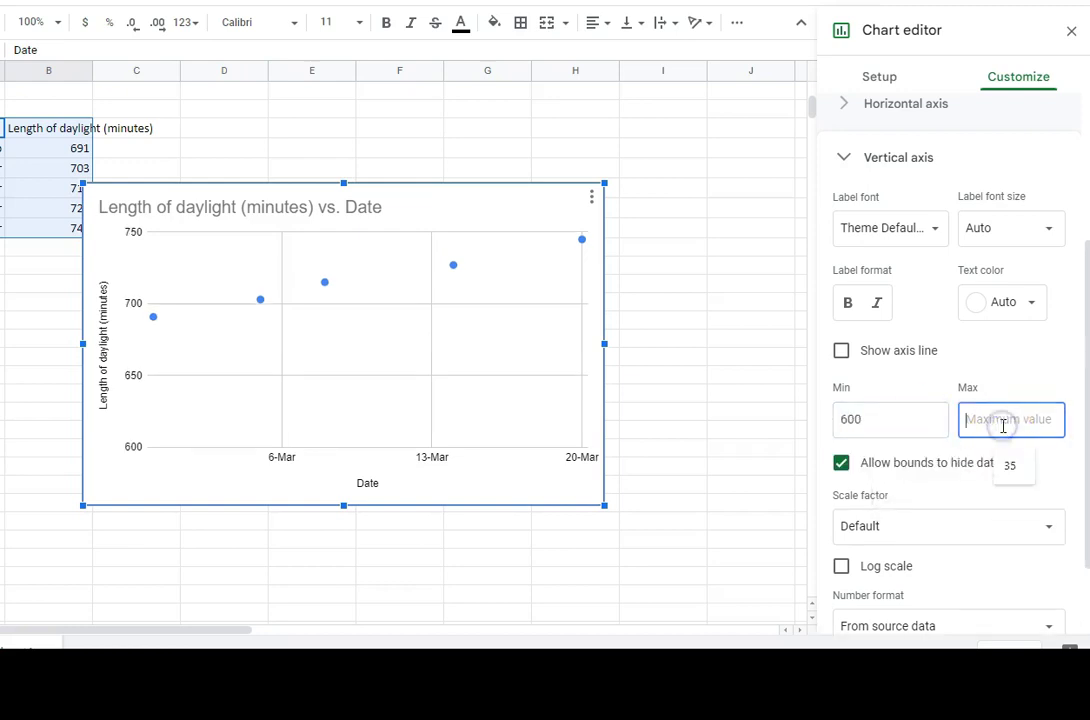
{"action": "type", "text": "800"}
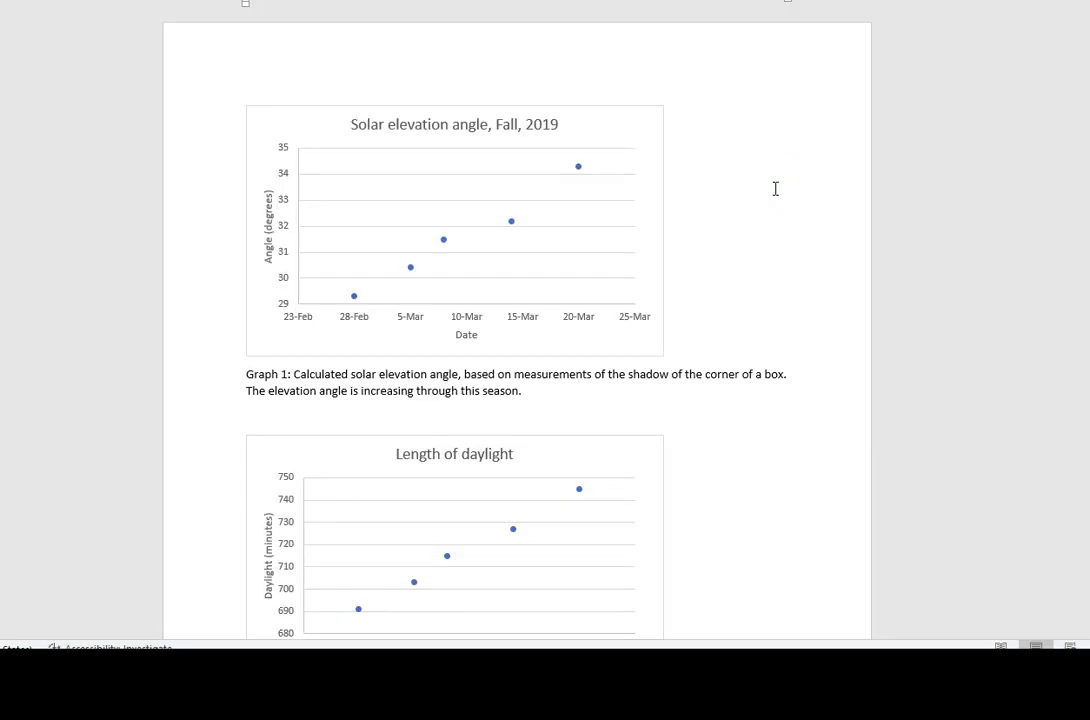
{"action": "left_click", "coordinate": [790, 214]}
{"action": "left_click", "coordinate": [803, 243]}
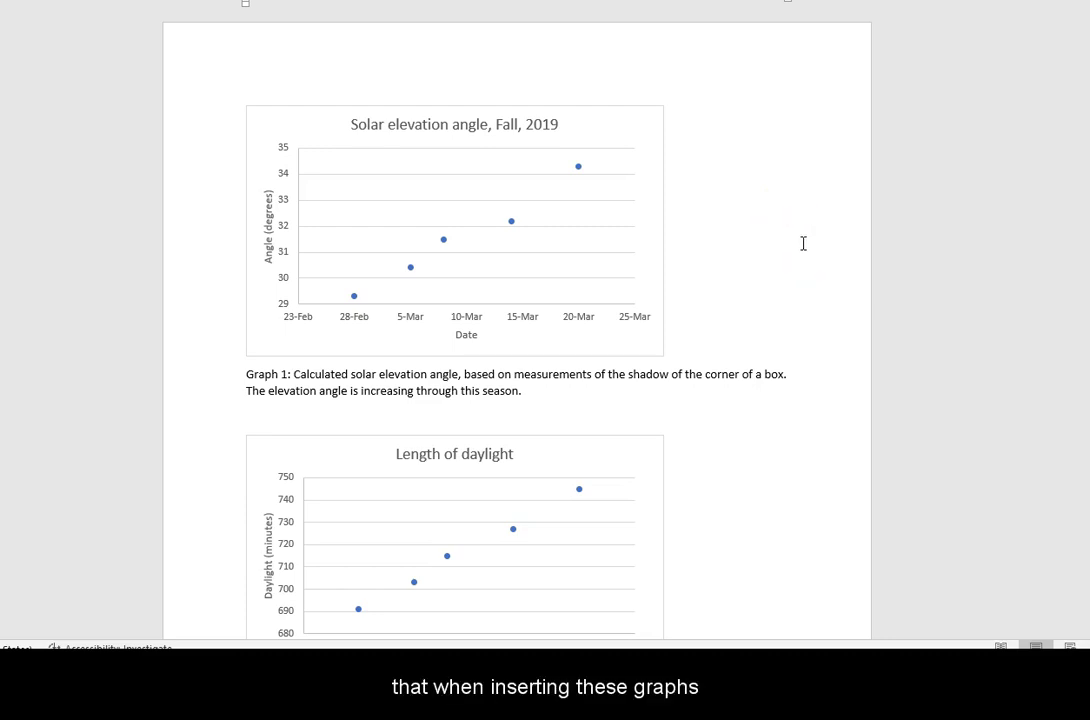
{"action": "left_click", "coordinate": [825, 256]}
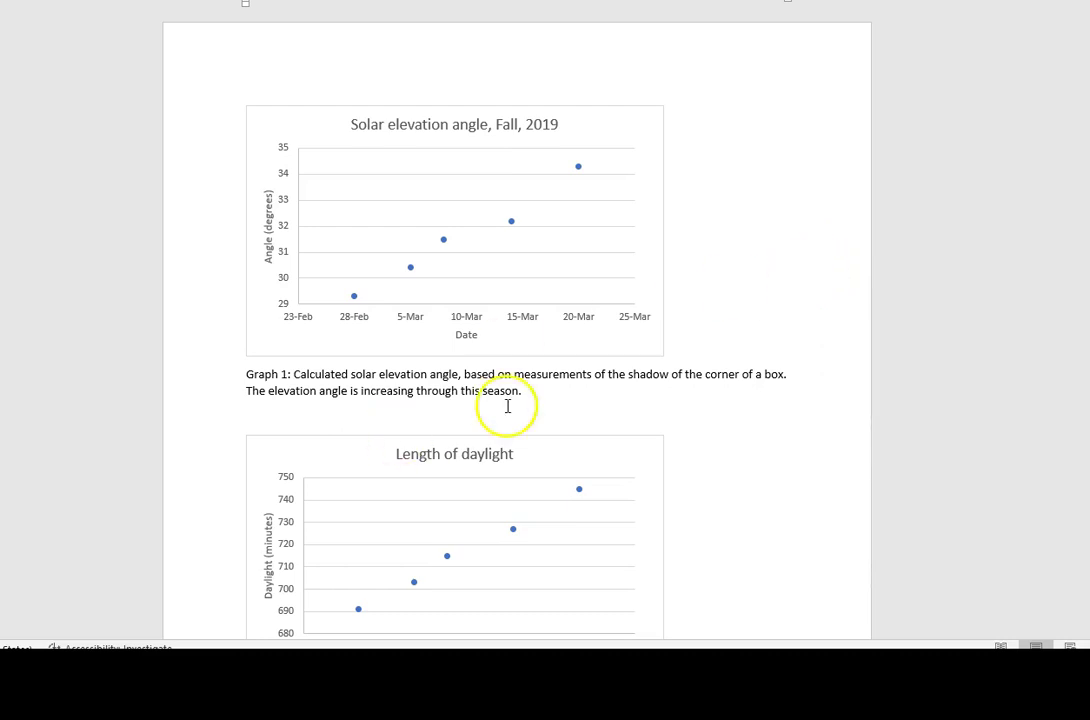
{"action": "left_click_drag", "start_coordinate": [552, 391], "coordinate": [214, 382]}
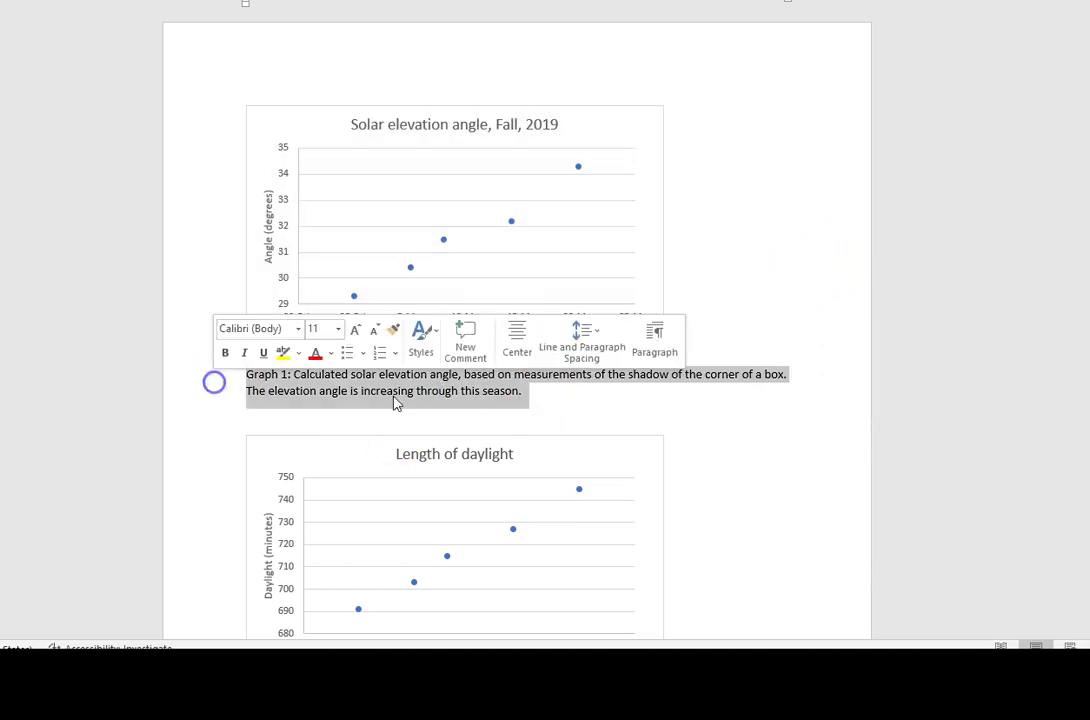
{"action": "left_click", "coordinate": [602, 406]}
{"action": "scroll", "coordinate": [602, 406], "scroll_direction": "down", "scroll_amount": 5}
{"action": "left_click_drag", "start_coordinate": [555, 445], "coordinate": [202, 428]}
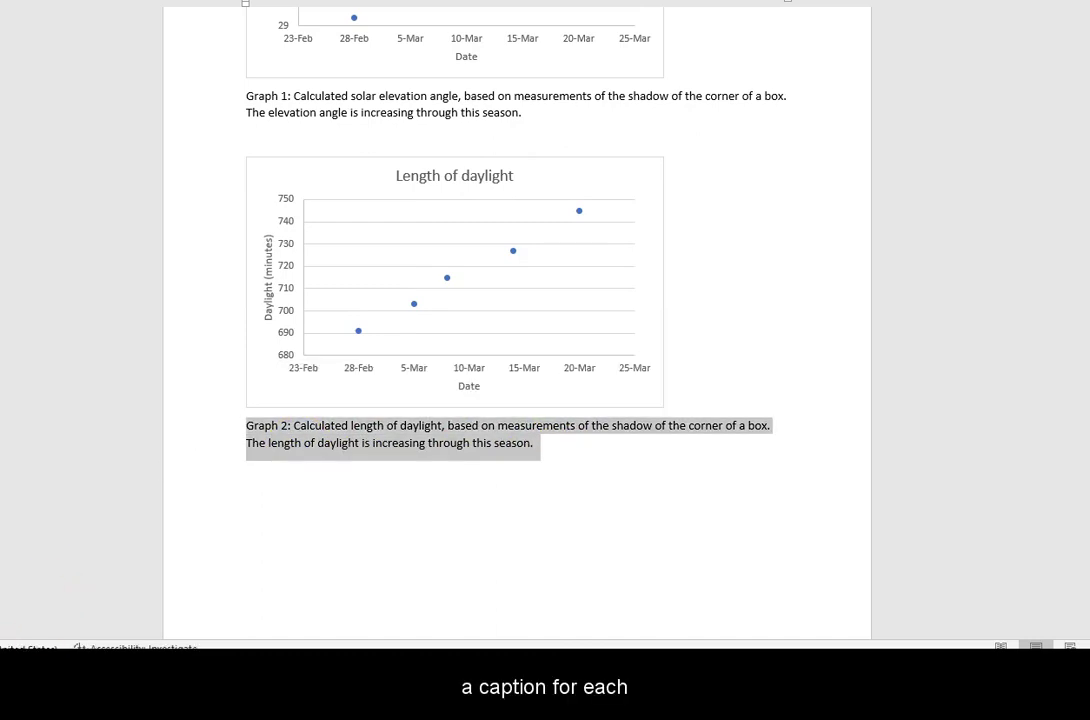